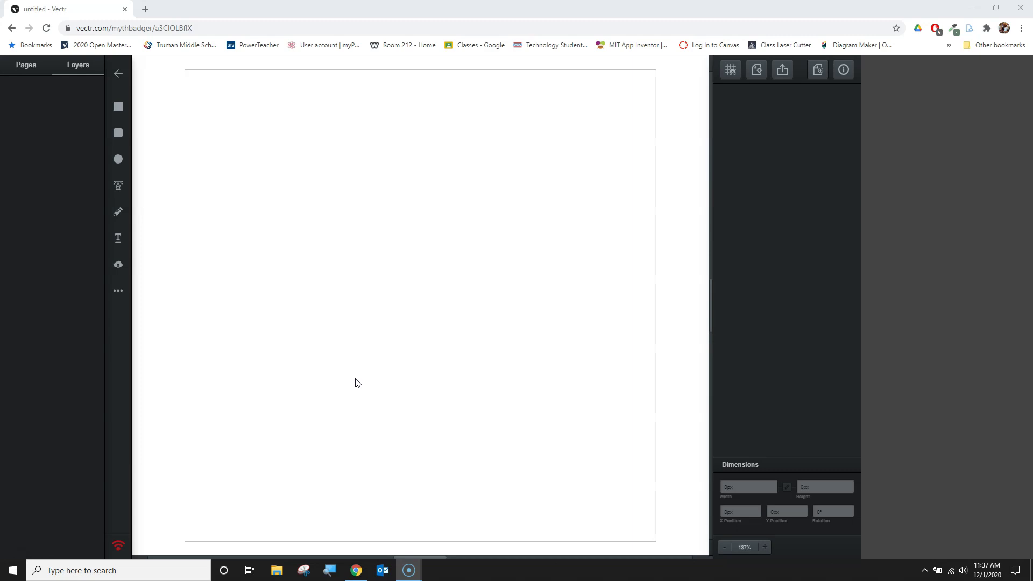
Step: Insert a preset gear shape from the extra shapes palette, then delete it
{"action": "left_click", "coordinate": [118, 291]}
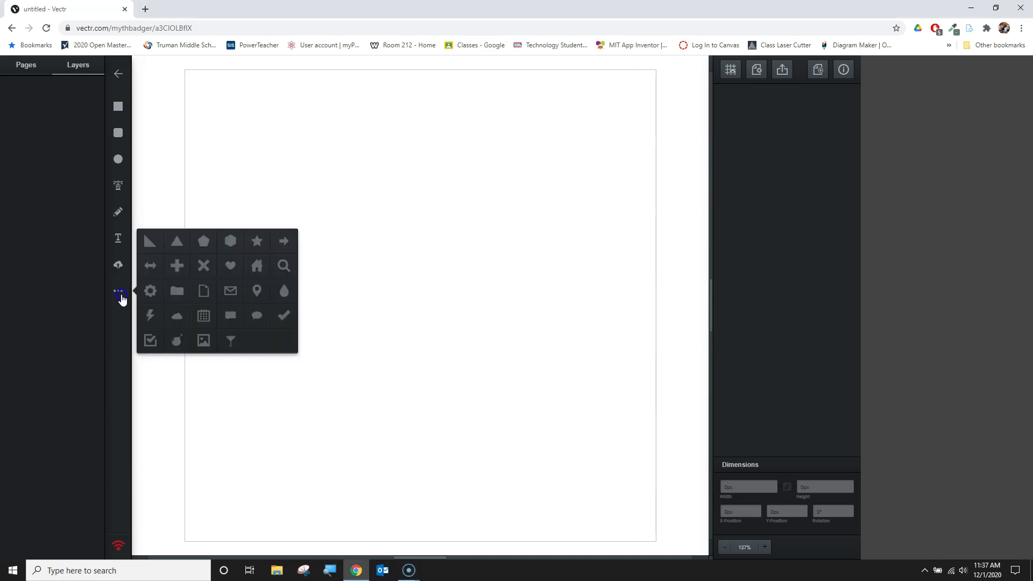
{"action": "left_click", "coordinate": [151, 290]}
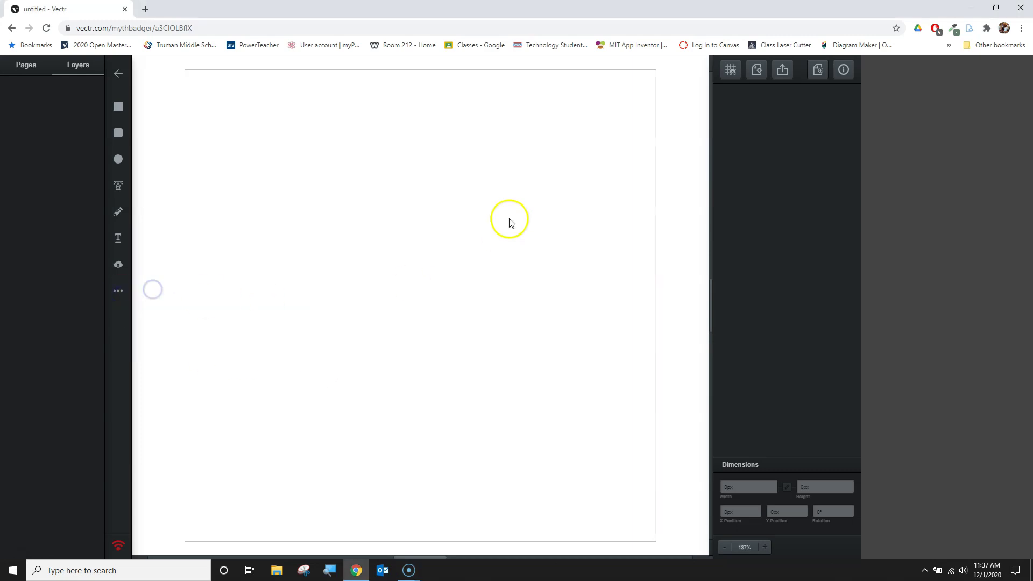
{"action": "left_click", "coordinate": [399, 392]}
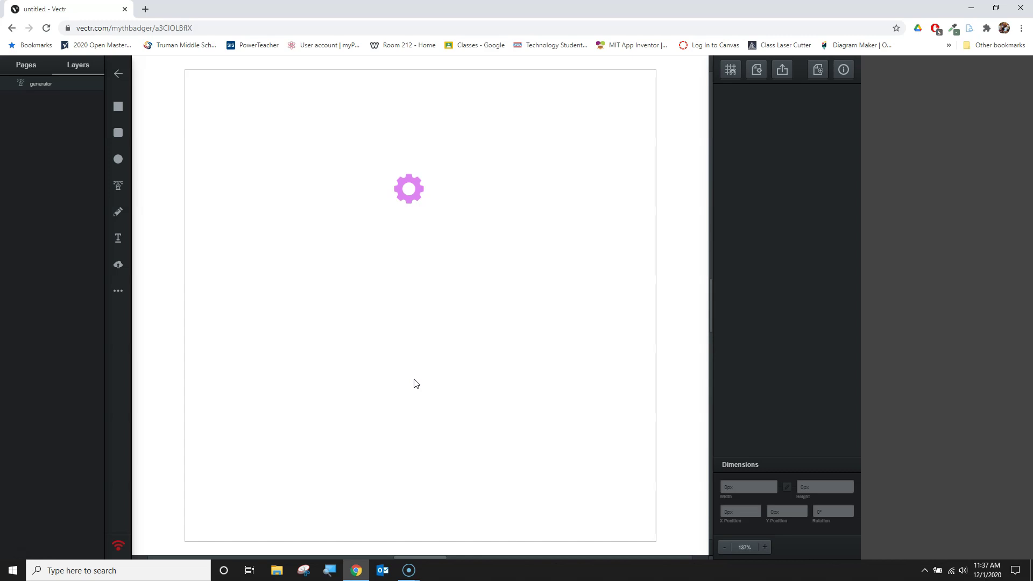
{"action": "left_click", "coordinate": [409, 188]}
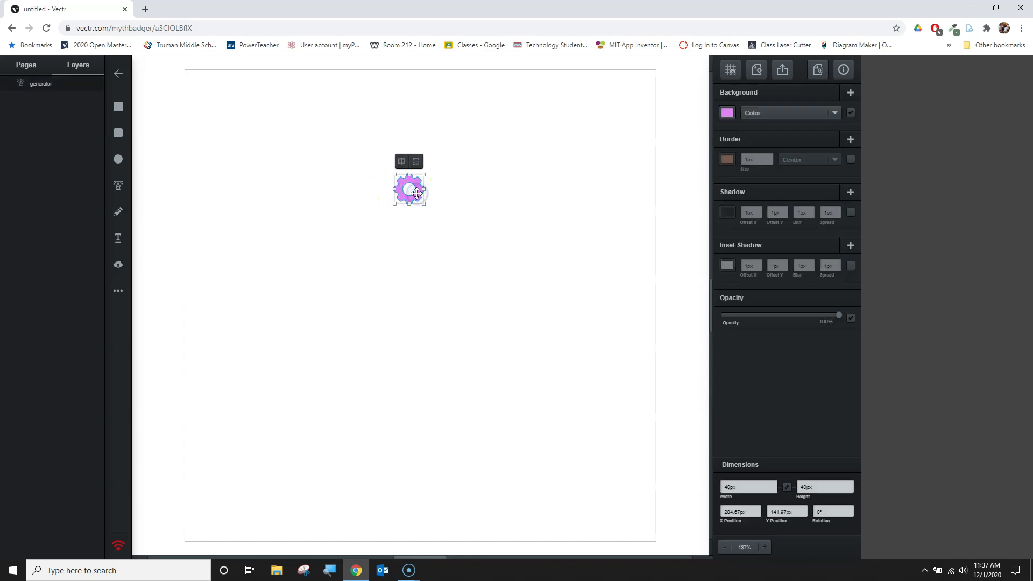
{"action": "key", "text": "Delete"}
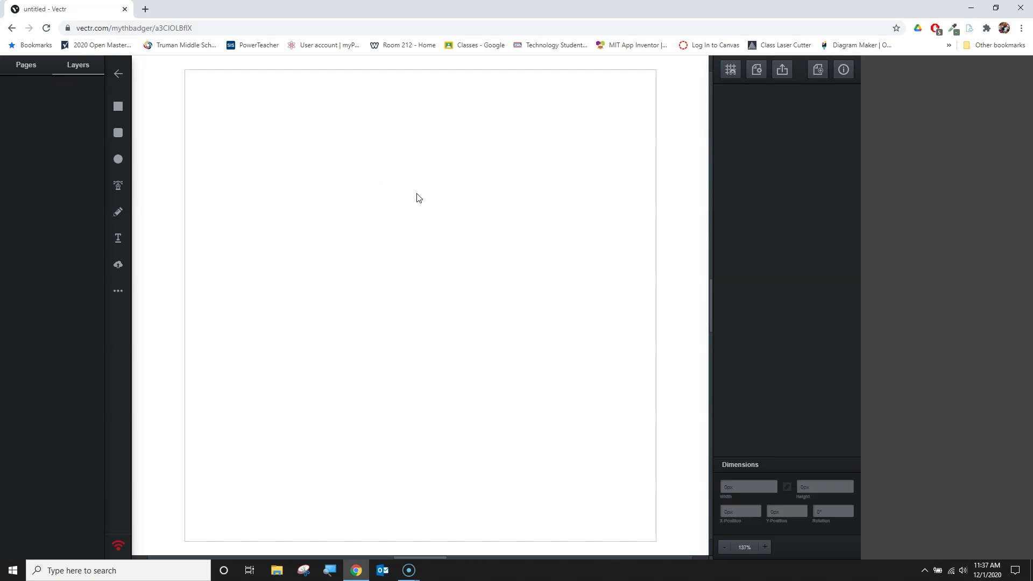
{"action": "left_click", "coordinate": [429, 262]}
Step: Set the document units to Inches (in) in File Settings
{"action": "left_click", "coordinate": [759, 72]}
{"action": "left_click", "coordinate": [764, 179]}
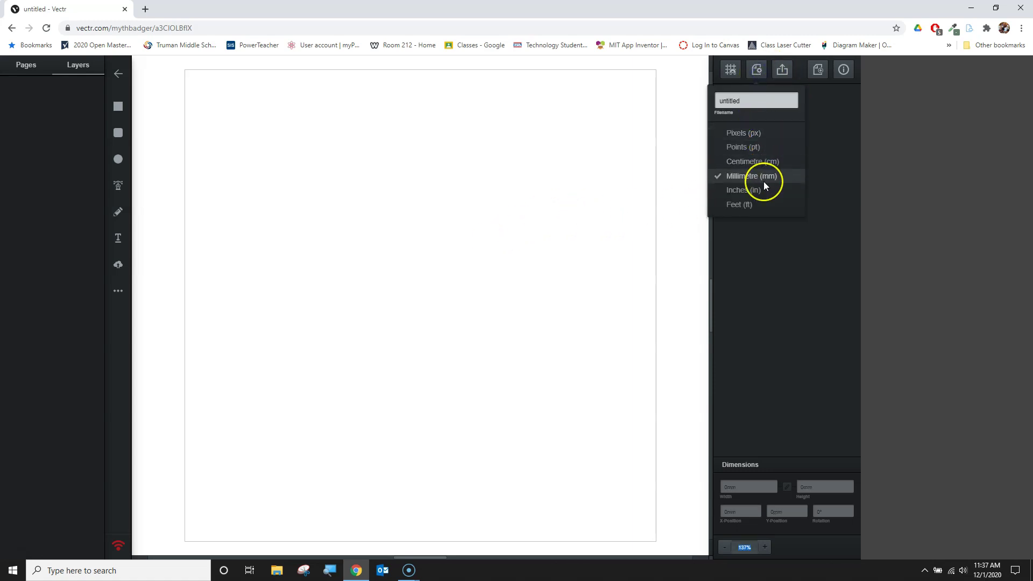
{"action": "left_click", "coordinate": [752, 210]}
{"action": "left_click", "coordinate": [753, 192]}
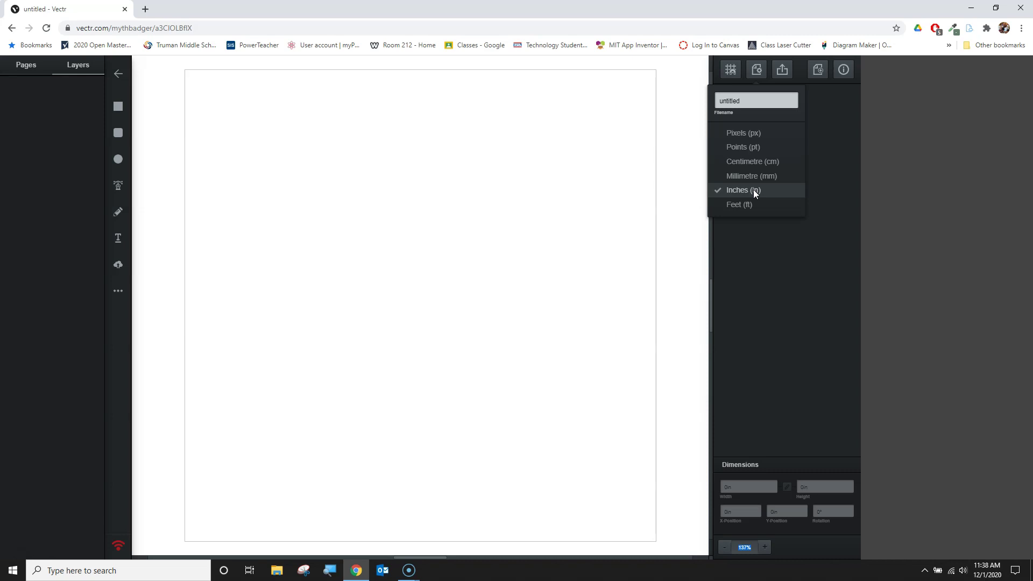
{"action": "left_click", "coordinate": [753, 191]}
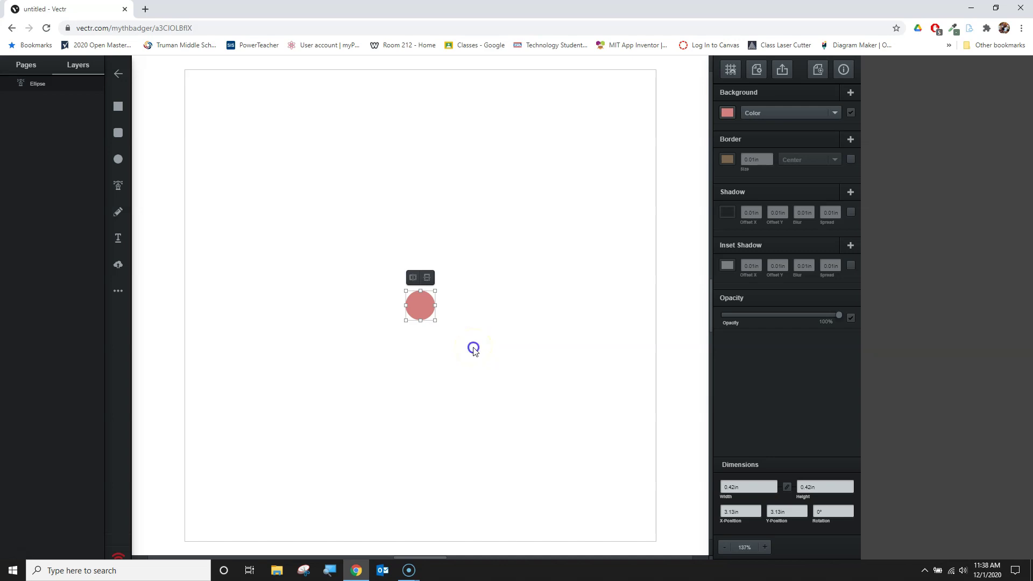
Step: Select the circle and focus its Width field in the Dimensions panel
{"action": "left_click", "coordinate": [431, 325]}
{"action": "left_click", "coordinate": [419, 305]}
{"action": "left_click", "coordinate": [753, 487]}
{"action": "left_click", "coordinate": [756, 487]}
{"action": "left_click", "coordinate": [786, 494]}
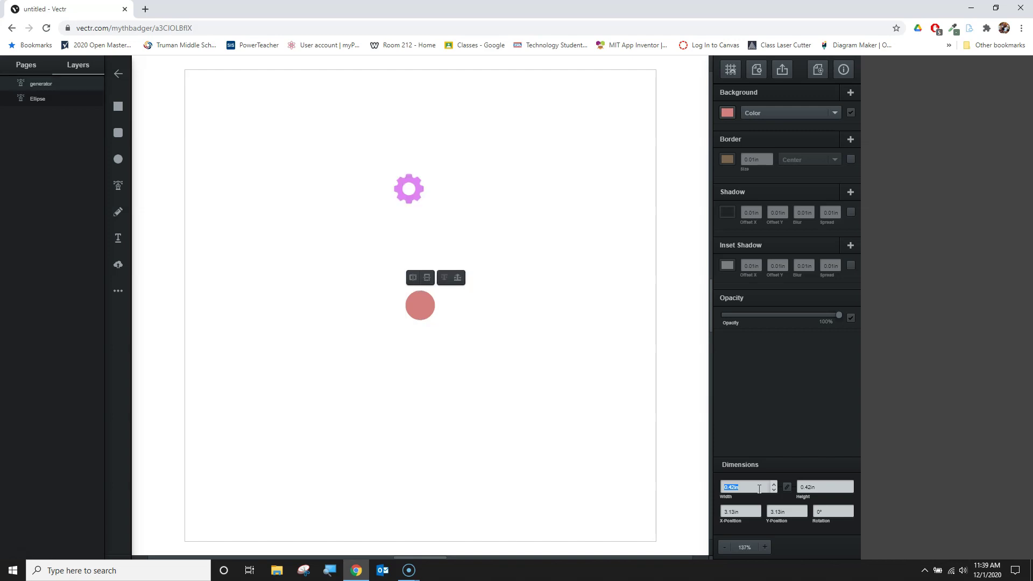
Step: Delete the leftover gear shape from the page
{"action": "left_click", "coordinate": [722, 460]}
{"action": "left_click", "coordinate": [468, 299]}
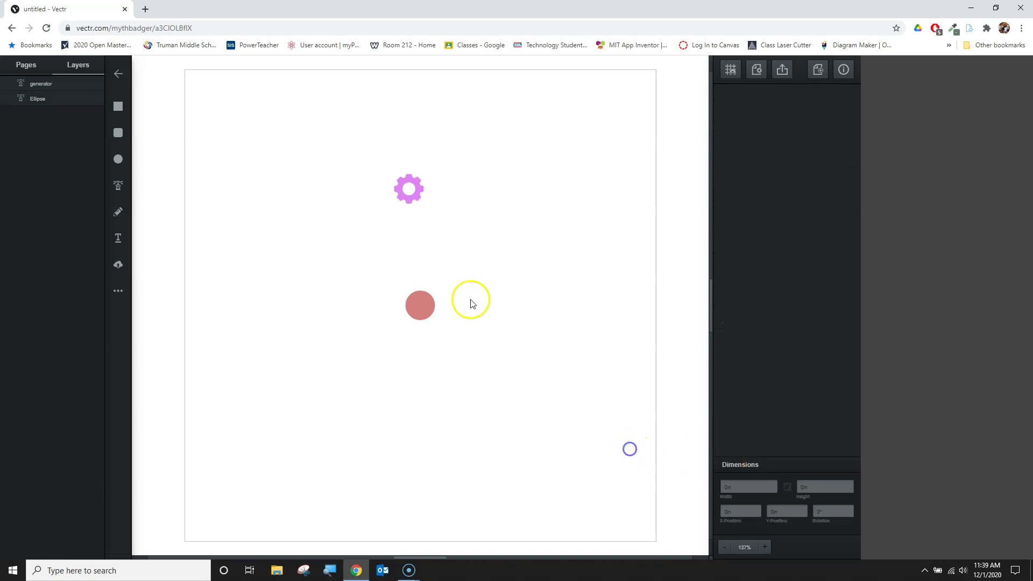
{"action": "left_click", "coordinate": [407, 198]}
{"action": "key", "text": "Delete"}
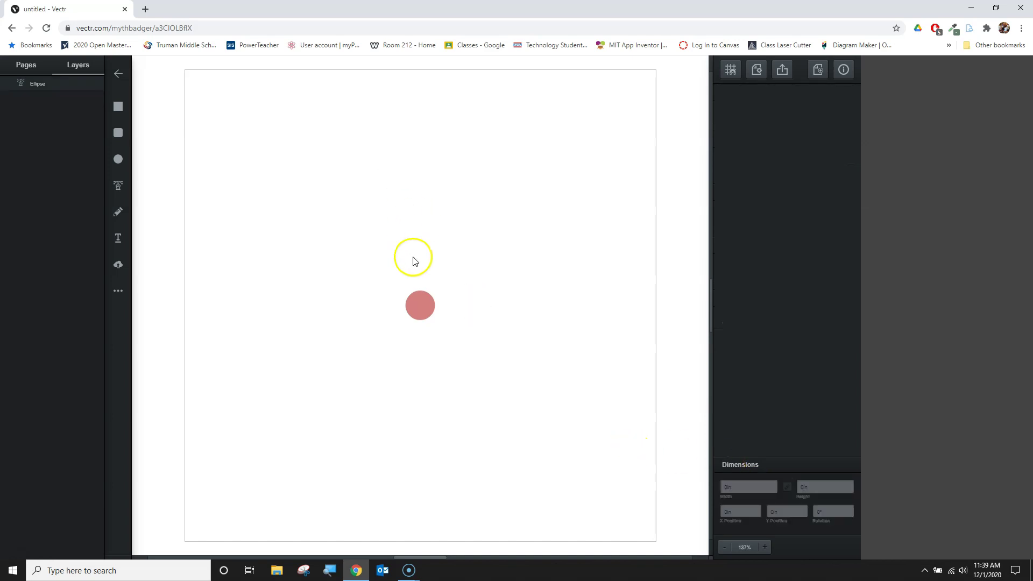
Step: Set the circle's width to 2in and drag it up and left on the page
{"action": "left_click", "coordinate": [422, 301]}
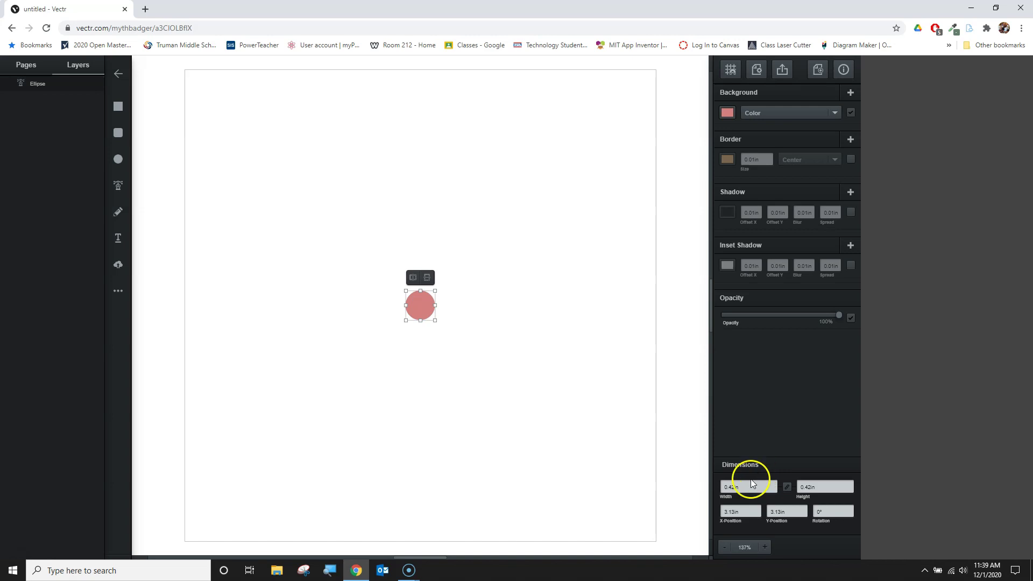
{"action": "left_click", "coordinate": [752, 486]}
{"action": "type", "text": "2"}
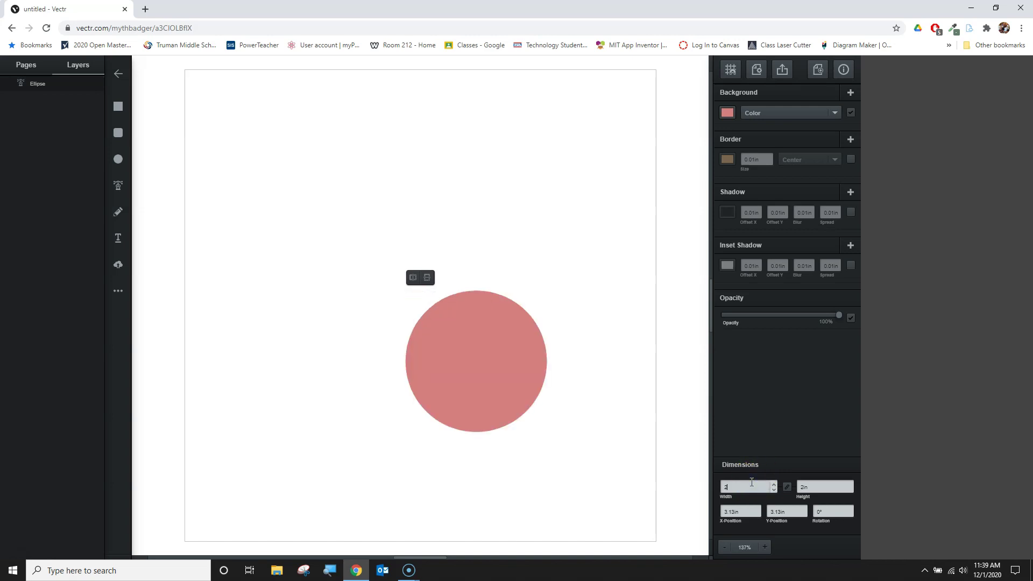
{"action": "left_click", "coordinate": [676, 411]}
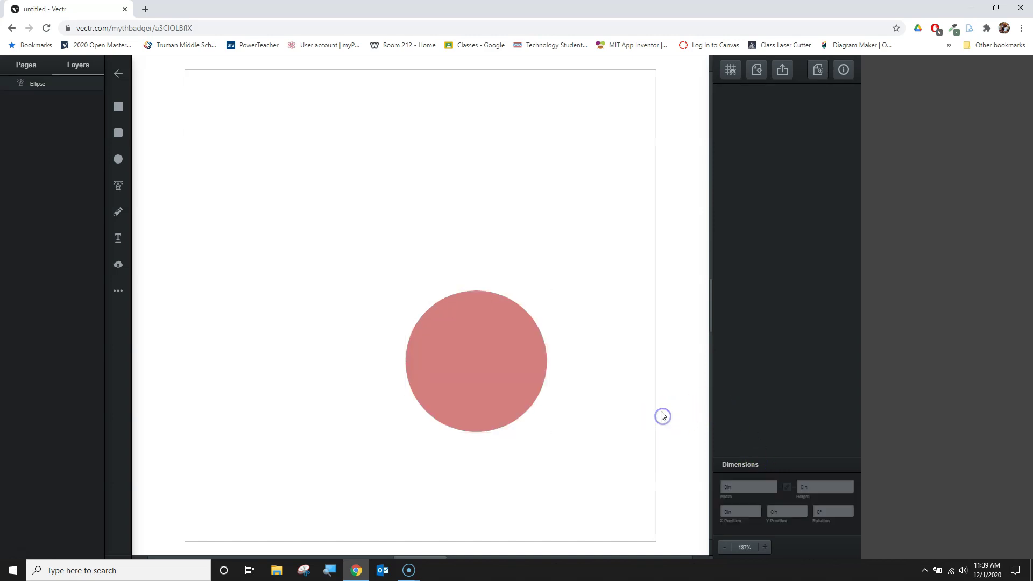
{"action": "left_click_drag", "start_coordinate": [491, 388], "coordinate": [440, 294]}
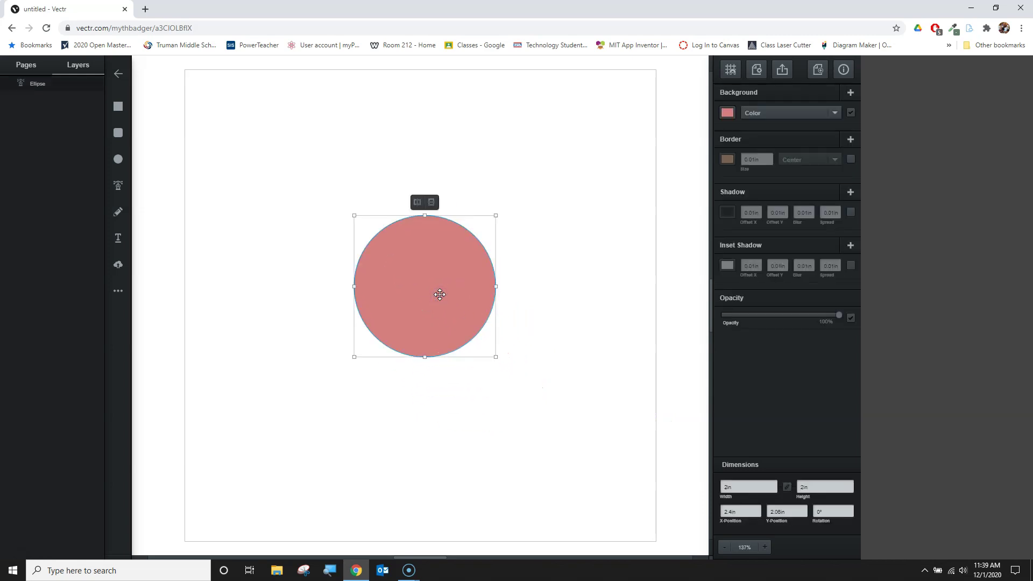
{"action": "left_click", "coordinate": [592, 375]}
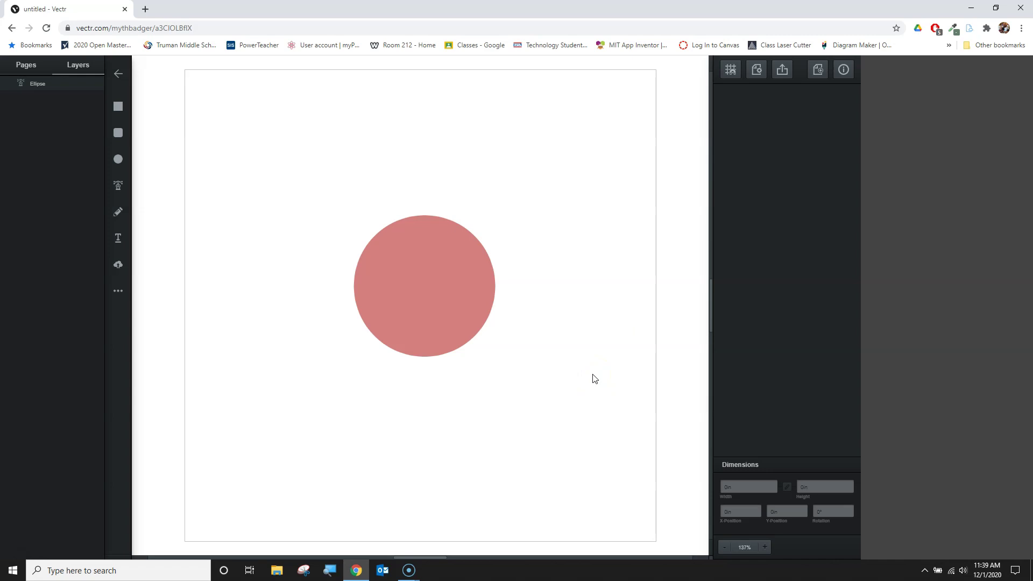
Step: Place a small green square above-left of the circle
{"action": "left_click", "coordinate": [566, 188]}
{"action": "left_click", "coordinate": [364, 185]}
{"action": "left_click", "coordinate": [329, 169]}
{"action": "left_click", "coordinate": [118, 106]}
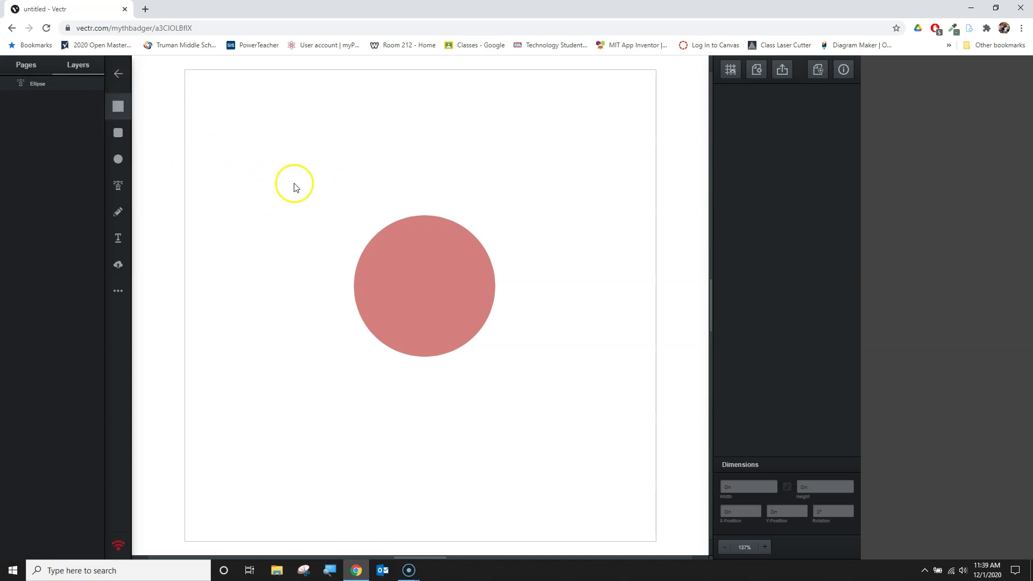
{"action": "left_click", "coordinate": [277, 188]}
{"action": "left_click", "coordinate": [279, 205]}
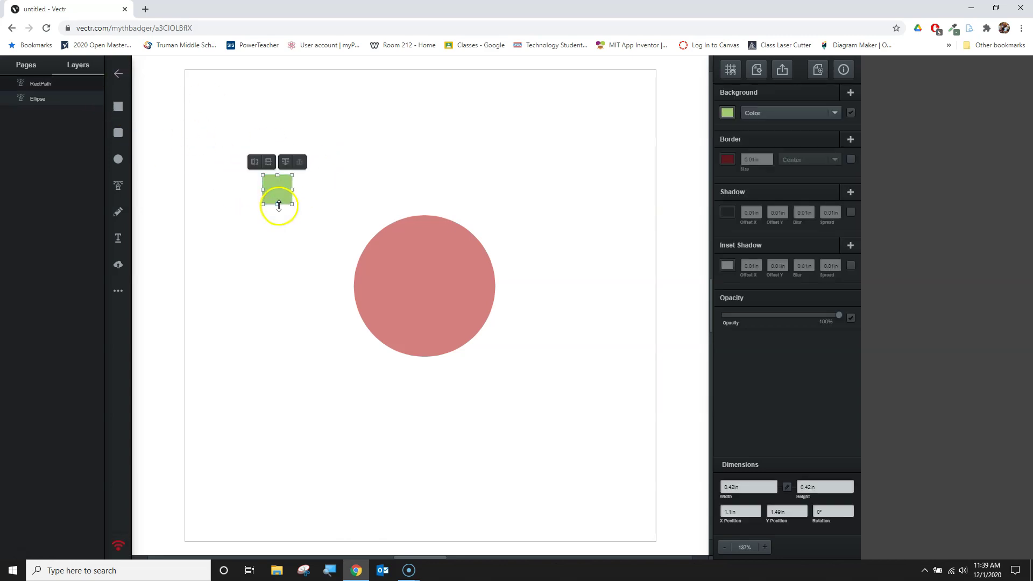
Step: Add a red square above the green one, deleting the extra black square
{"action": "left_click", "coordinate": [120, 106]}
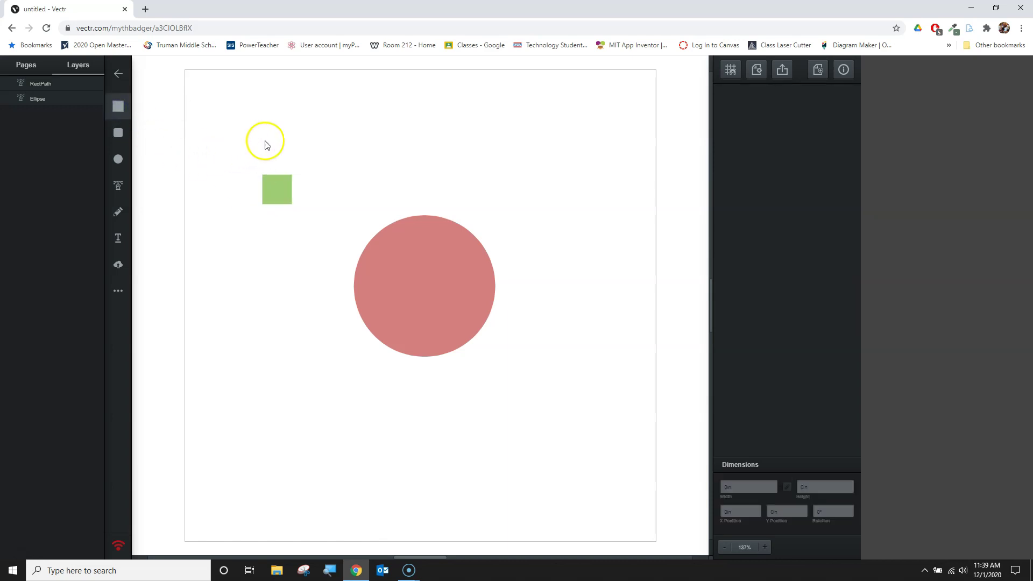
{"action": "left_click", "coordinate": [275, 141]}
{"action": "left_click", "coordinate": [118, 106]}
{"action": "left_click", "coordinate": [275, 238]}
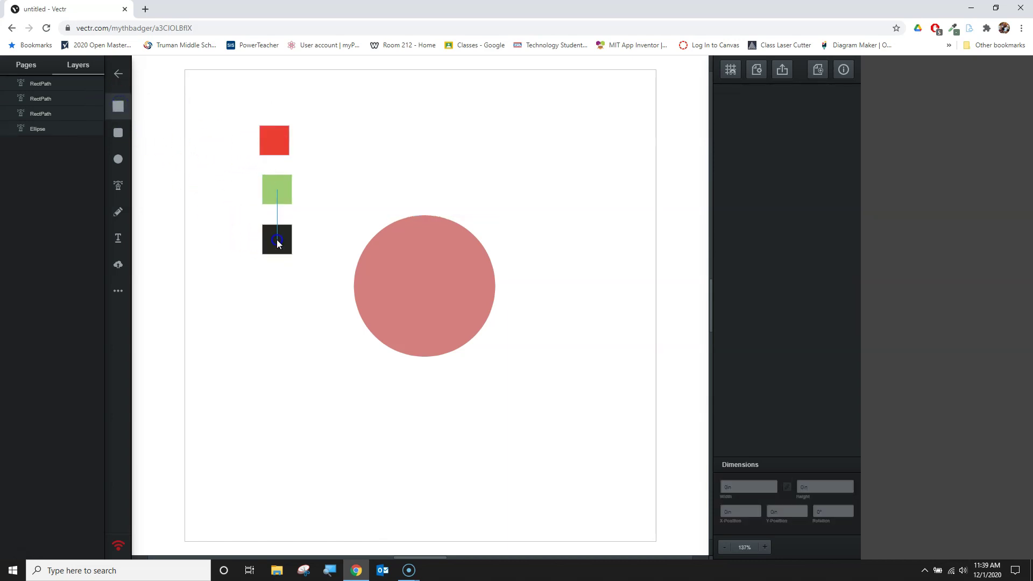
{"action": "key", "text": "Delete"}
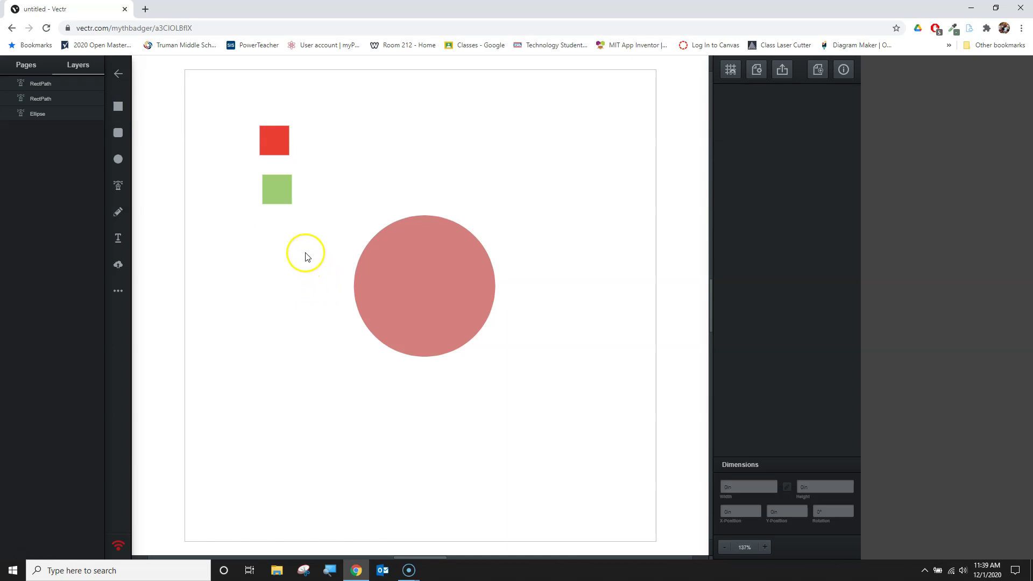
{"action": "left_click", "coordinate": [274, 140]}
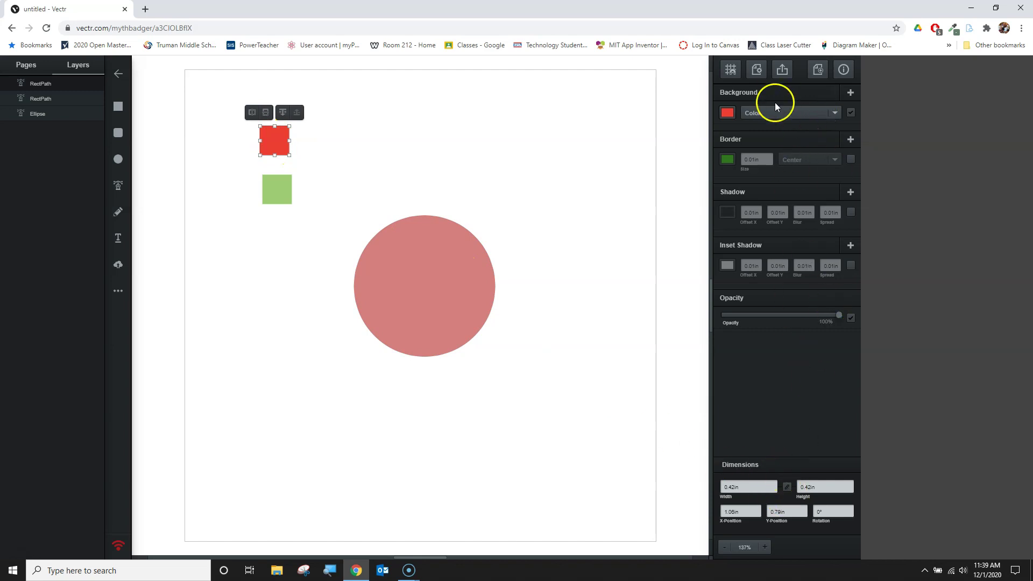
Step: Rotate the red square 45° into a diamond and move it onto the green square
{"action": "left_click", "coordinate": [838, 509]}
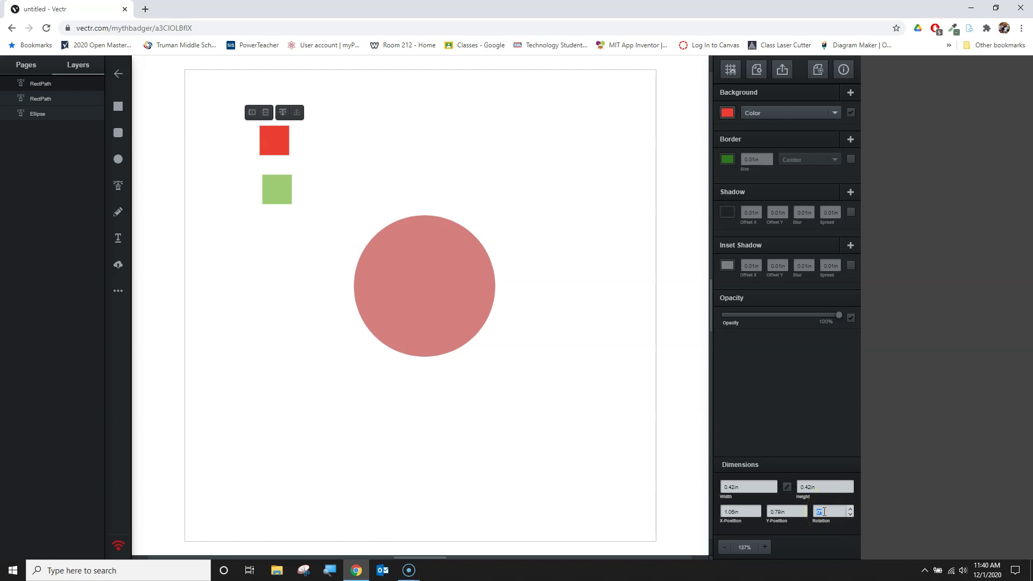
{"action": "type", "text": "5"}
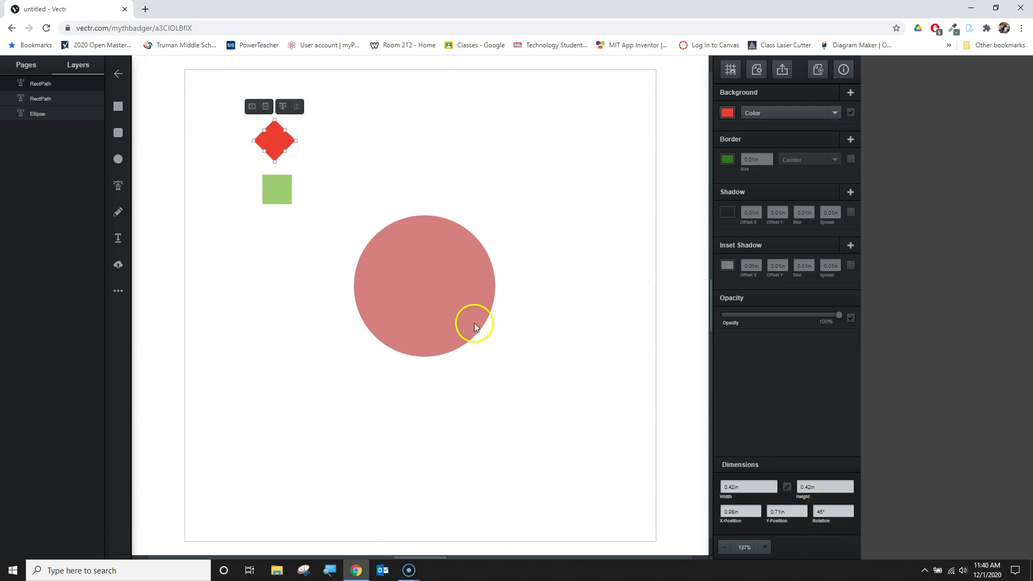
{"action": "left_click", "coordinate": [226, 138]}
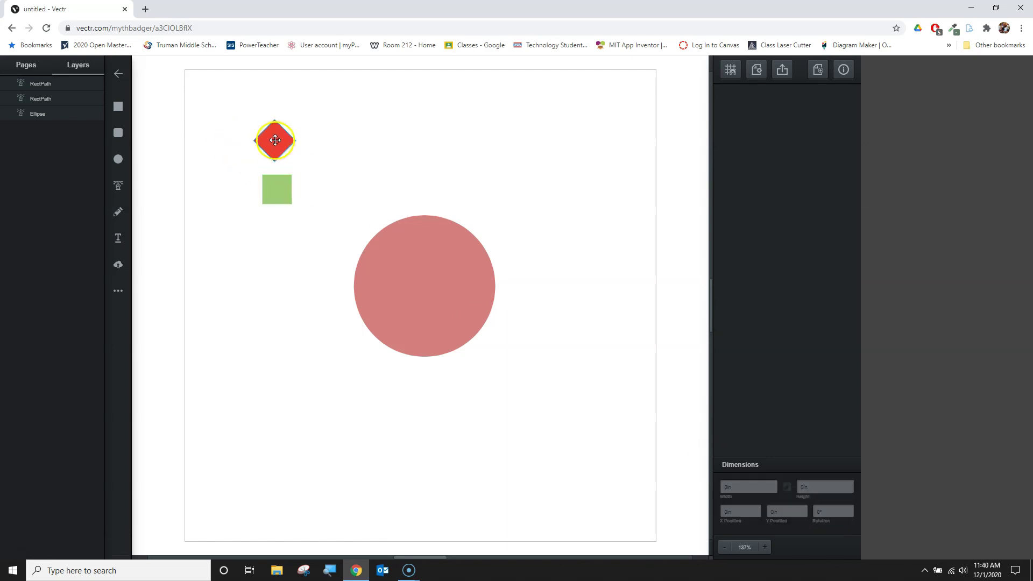
{"action": "left_click_drag", "start_coordinate": [275, 140], "coordinate": [273, 170]}
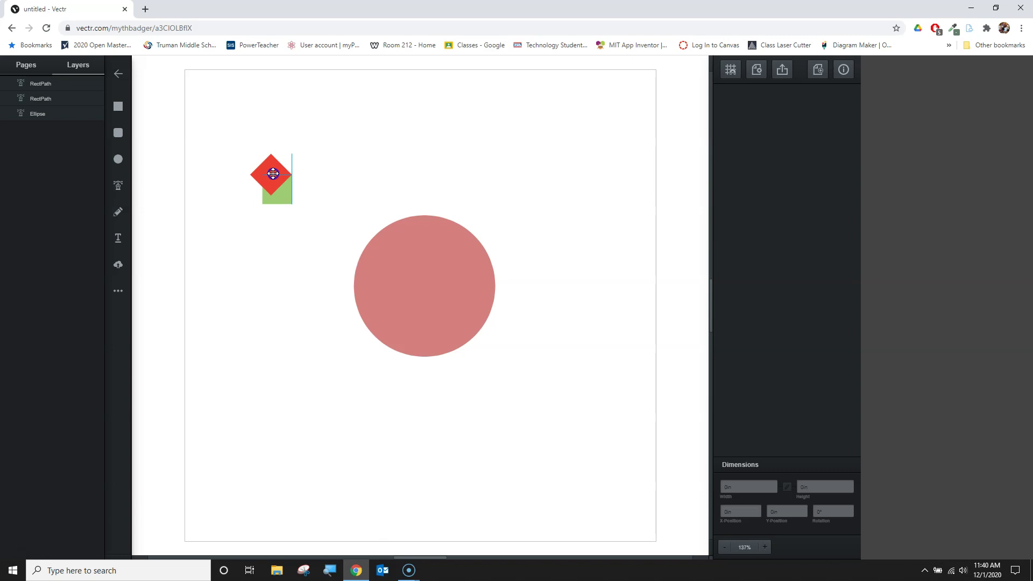
Step: Duplicate the red diamond, place the copy just below it, and marquee-select both
{"action": "left_click", "coordinate": [273, 174]}
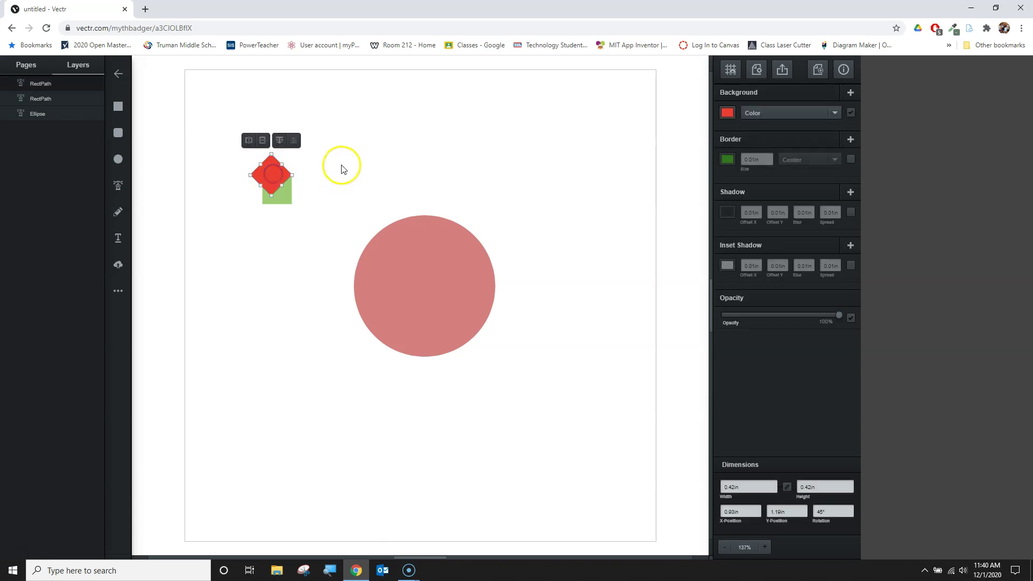
{"action": "left_click", "coordinate": [341, 166]}
{"action": "left_click", "coordinate": [277, 174]}
{"action": "right_click", "coordinate": [269, 175]}
{"action": "left_click", "coordinate": [291, 201]}
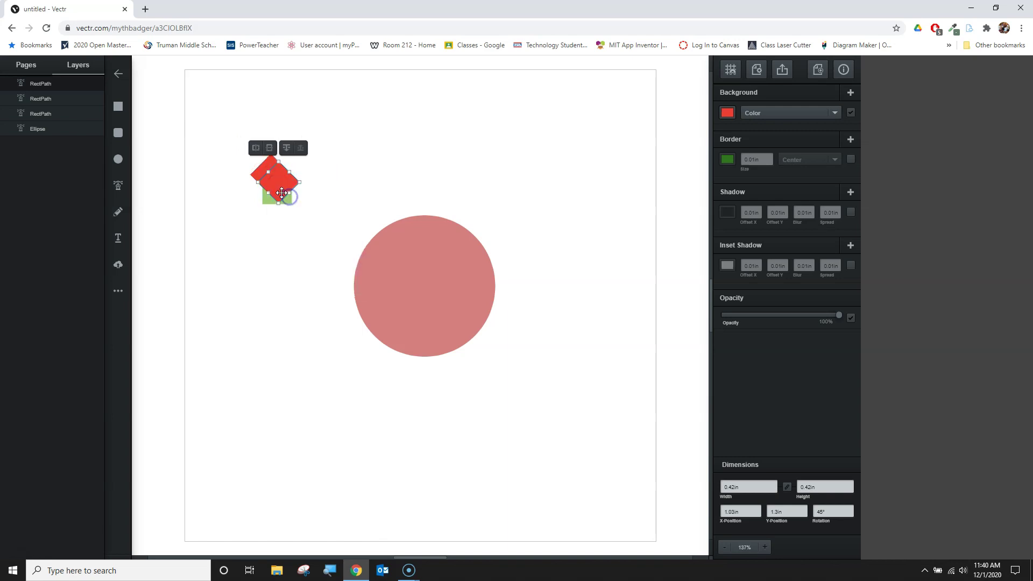
{"action": "left_click_drag", "start_coordinate": [279, 183], "coordinate": [273, 207]}
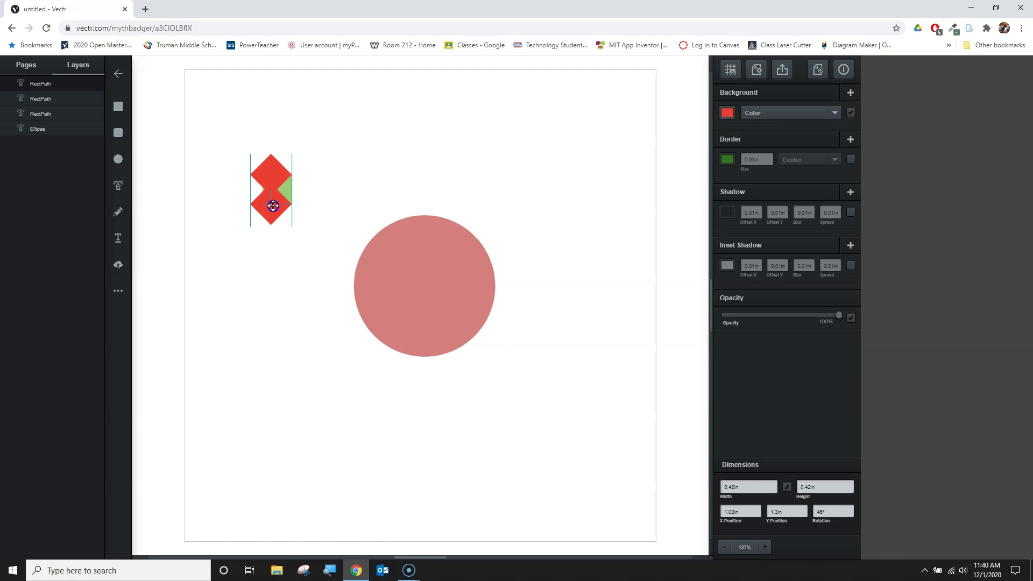
{"action": "left_click_drag", "start_coordinate": [273, 206], "coordinate": [273, 206]}
{"action": "left_click", "coordinate": [335, 192]}
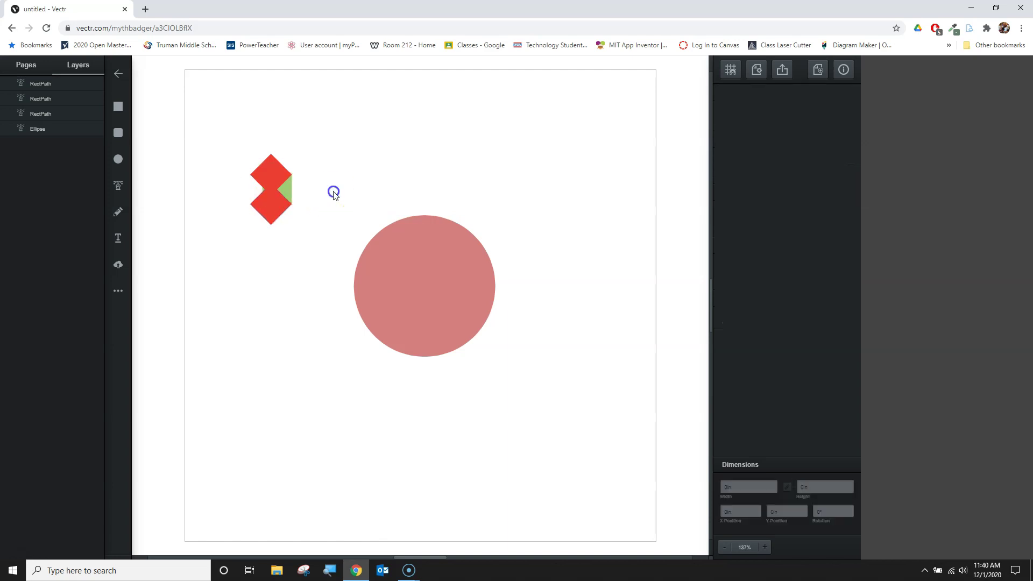
{"action": "left_click_drag", "start_coordinate": [214, 124], "coordinate": [309, 234]}
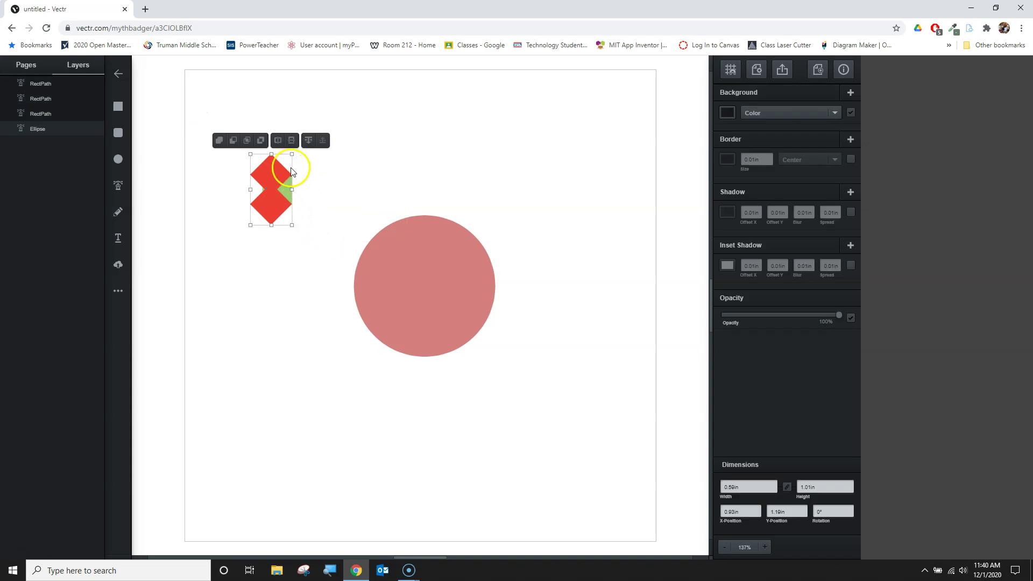
Step: Unite the overlapping diamonds into one green shape
{"action": "left_click", "coordinate": [220, 141]}
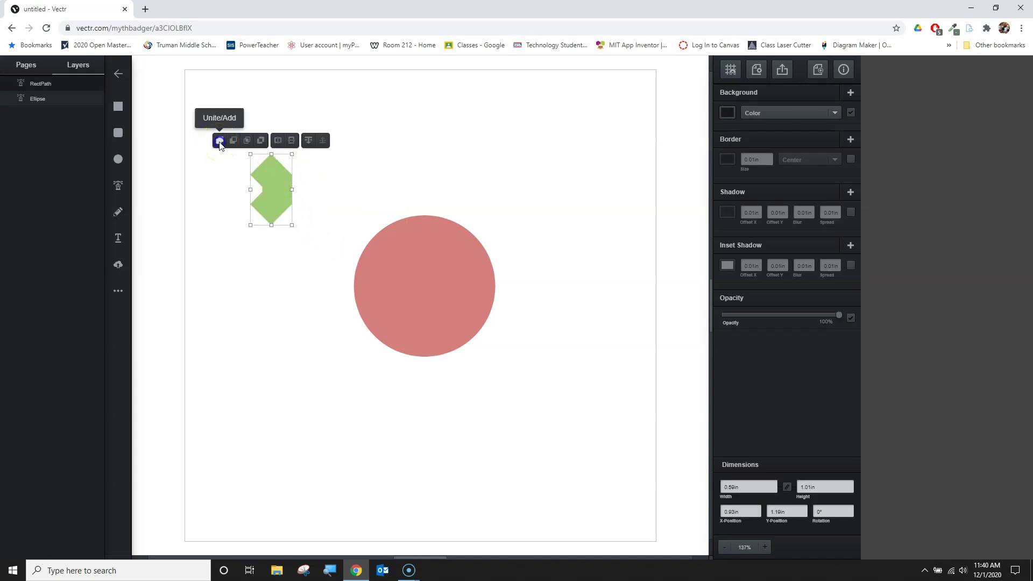
{"action": "left_click", "coordinate": [216, 212]}
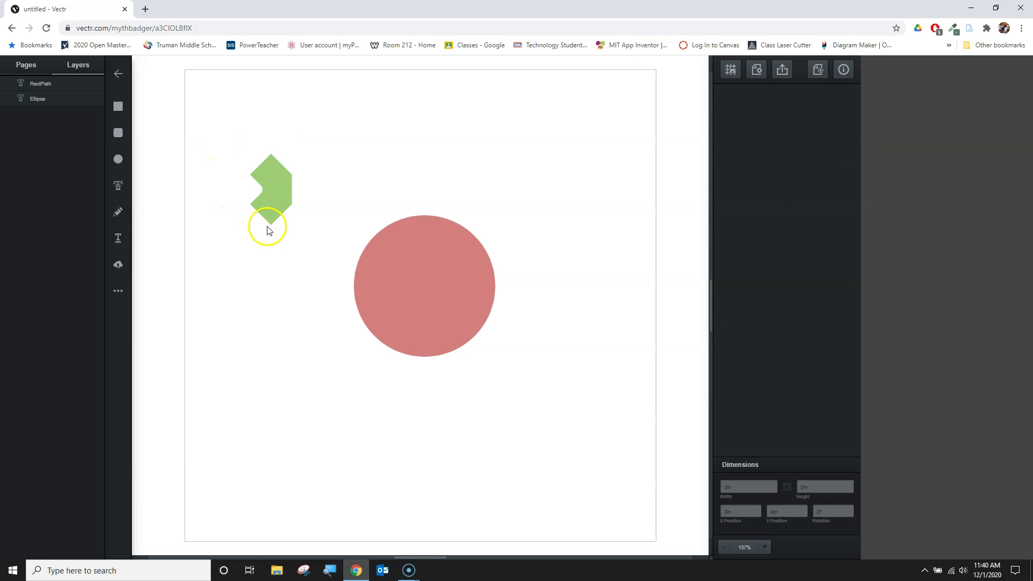
{"action": "left_click", "coordinate": [268, 189]}
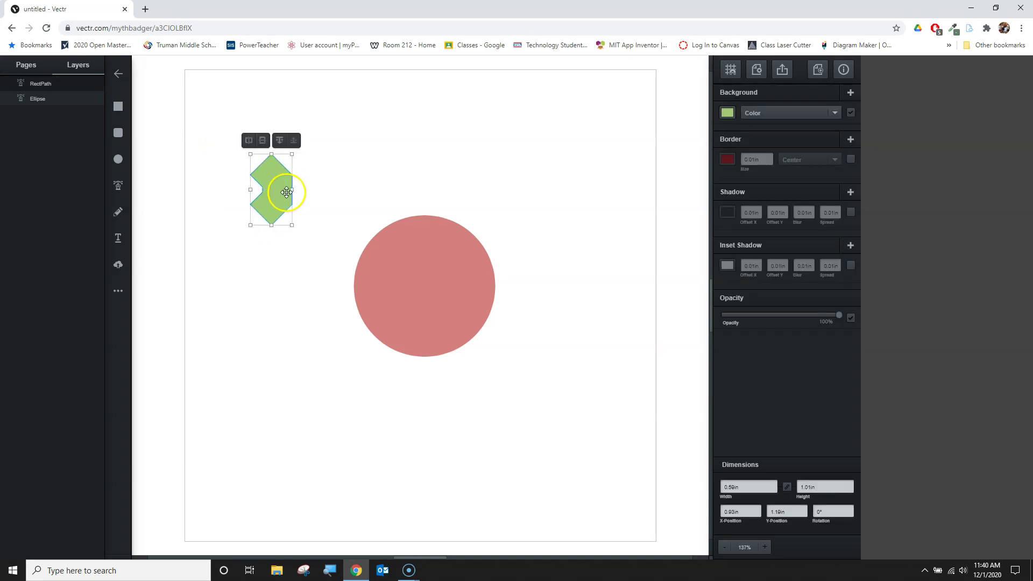
{"action": "left_click", "coordinate": [272, 189]}
Step: Draw a square over the green shape's left tip and unite the two
{"action": "left_click", "coordinate": [121, 109]}
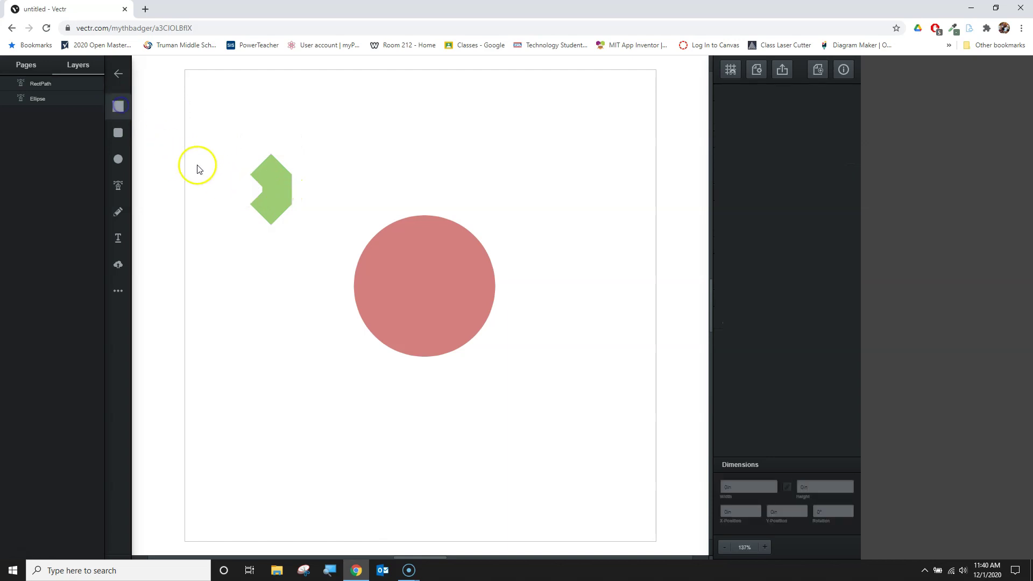
{"action": "left_click", "coordinate": [217, 179]}
{"action": "left_click_drag", "start_coordinate": [219, 180], "coordinate": [258, 193]}
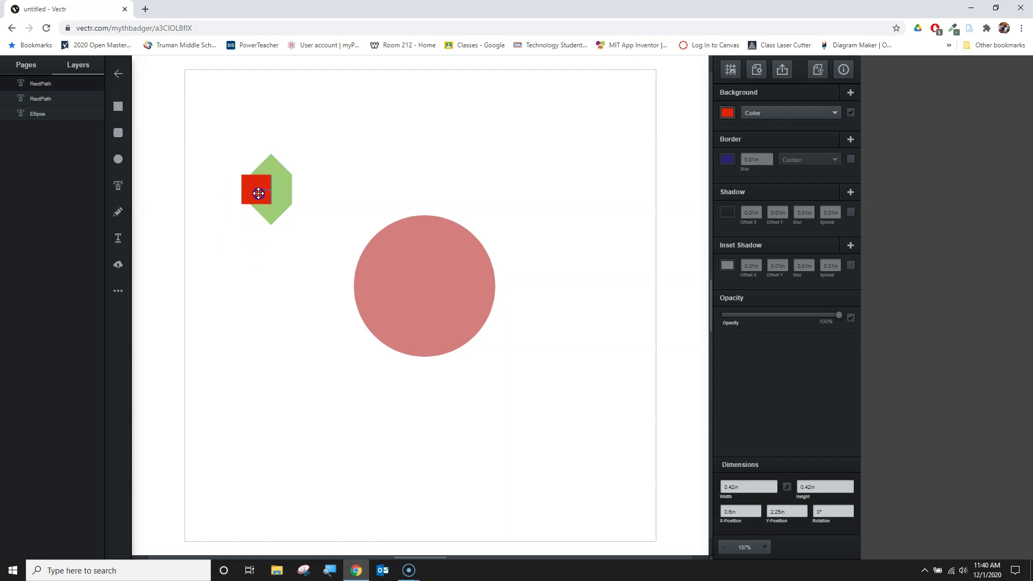
{"action": "left_click", "coordinate": [202, 134]}
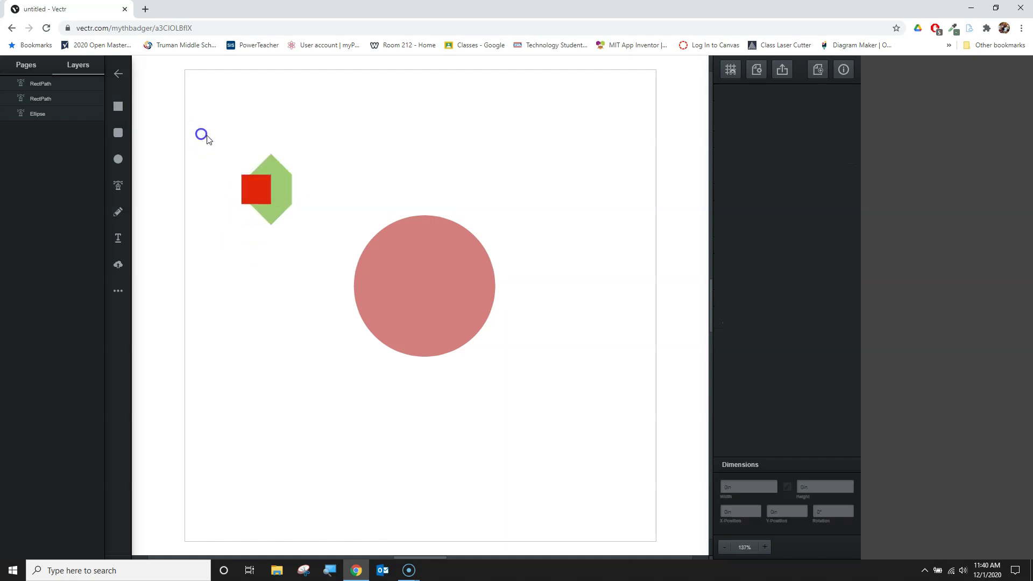
{"action": "left_click_drag", "start_coordinate": [208, 132], "coordinate": [317, 257]}
{"action": "left_click", "coordinate": [217, 140]}
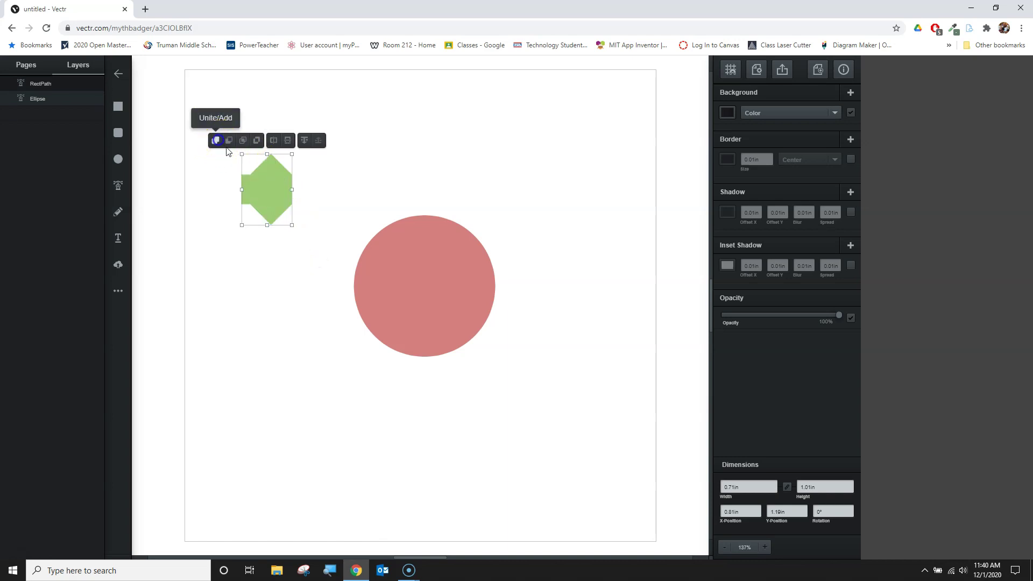
{"action": "left_click", "coordinate": [320, 182]}
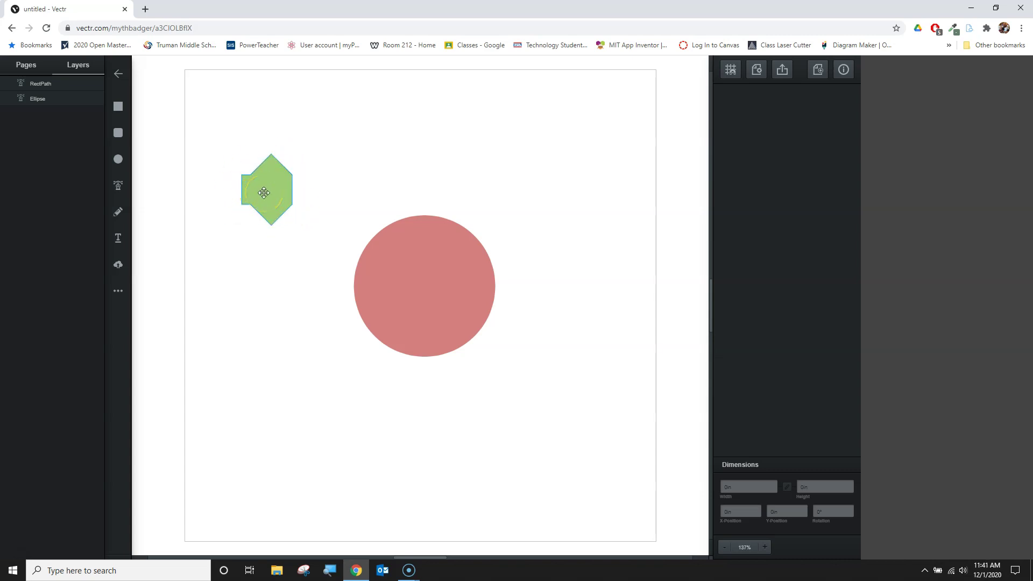
Step: Move the green cutter down toward the circle and set its height to 0.75in
{"action": "left_click", "coordinate": [274, 179]}
{"action": "left_click_drag", "start_coordinate": [273, 179], "coordinate": [270, 243]}
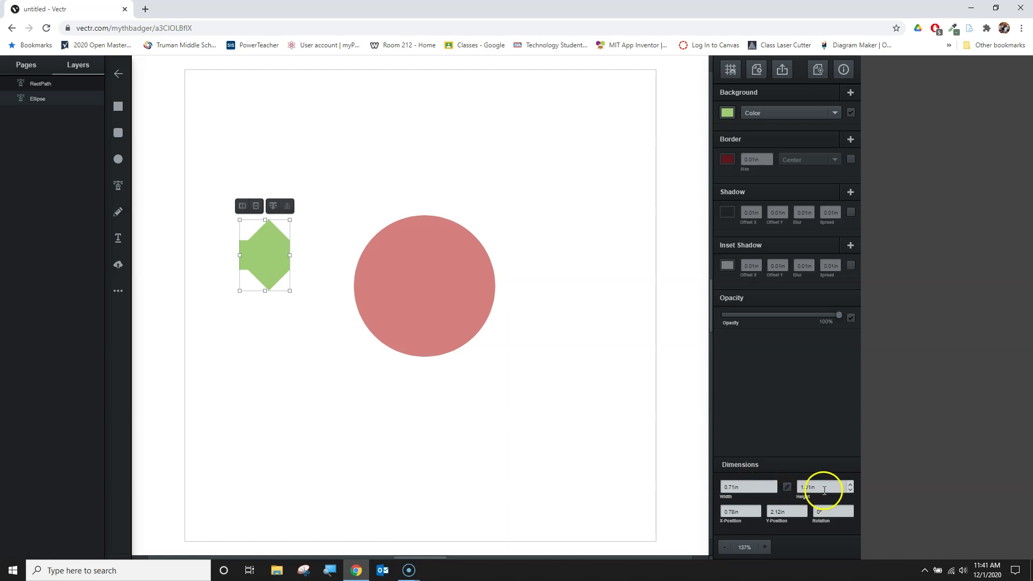
{"action": "type", "text": ".75"}
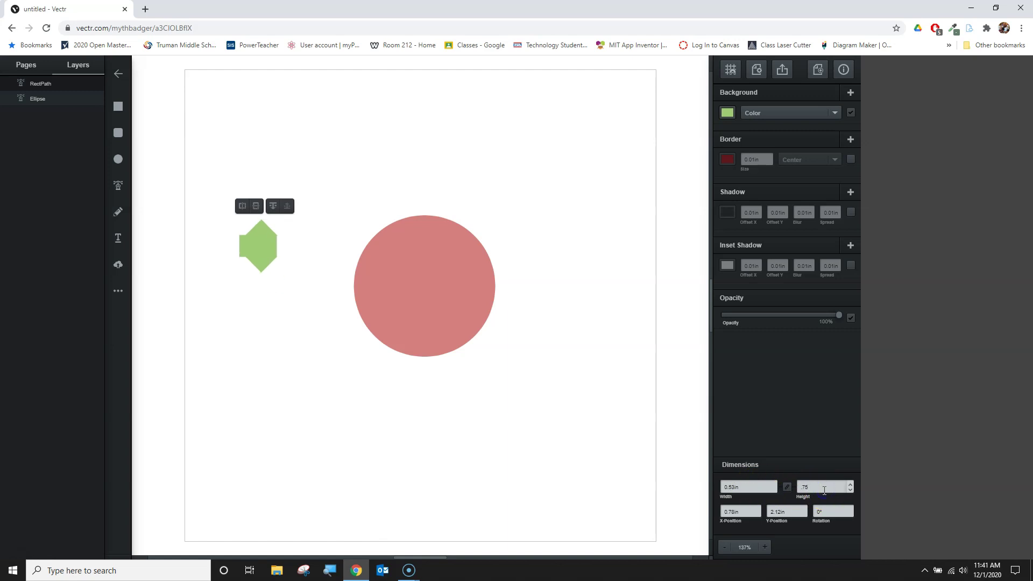
{"action": "key", "text": "Return"}
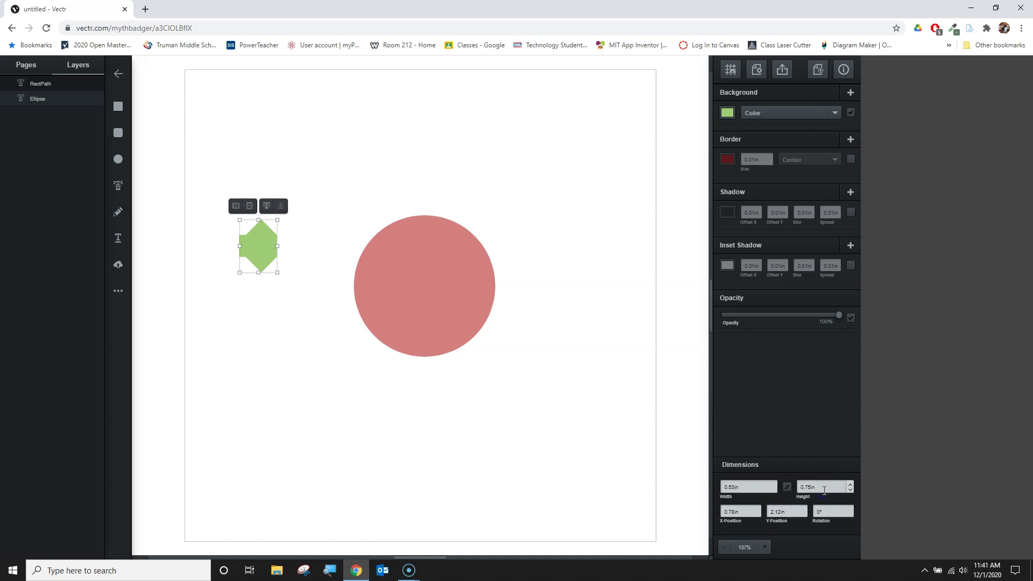
{"action": "left_click", "coordinate": [270, 339]}
Step: Position the cutter over the circle's left edge, lined up with its centre
{"action": "left_click_drag", "start_coordinate": [263, 263], "coordinate": [319, 286]}
{"action": "left_click", "coordinate": [293, 341]}
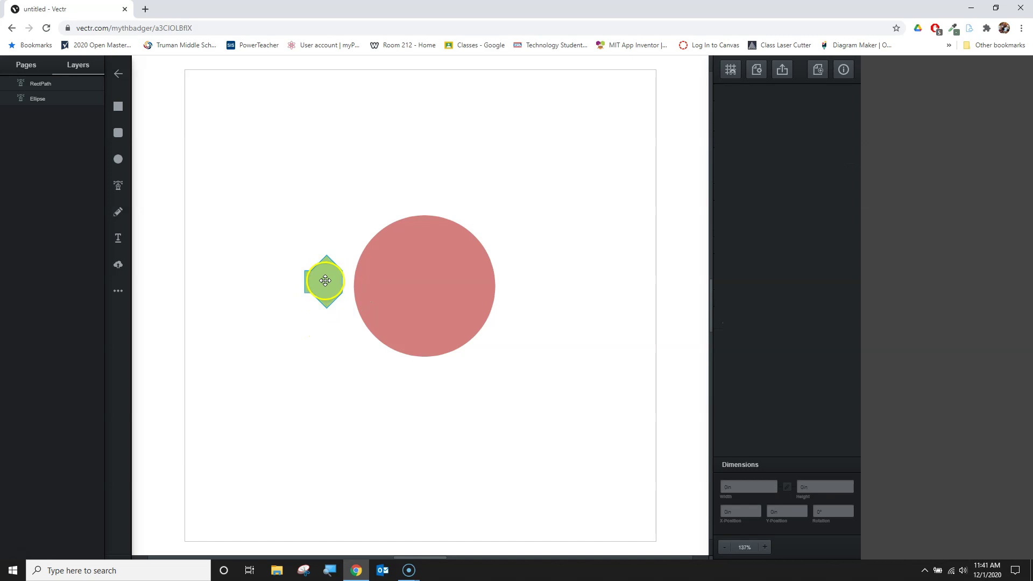
{"action": "mouse_move", "coordinate": [325, 281]}
{"action": "left_mouse_down"}
{"action": "mouse_move", "coordinate": [324, 295]}
{"action": "mouse_move", "coordinate": [335, 286]}
{"action": "left_mouse_up"}
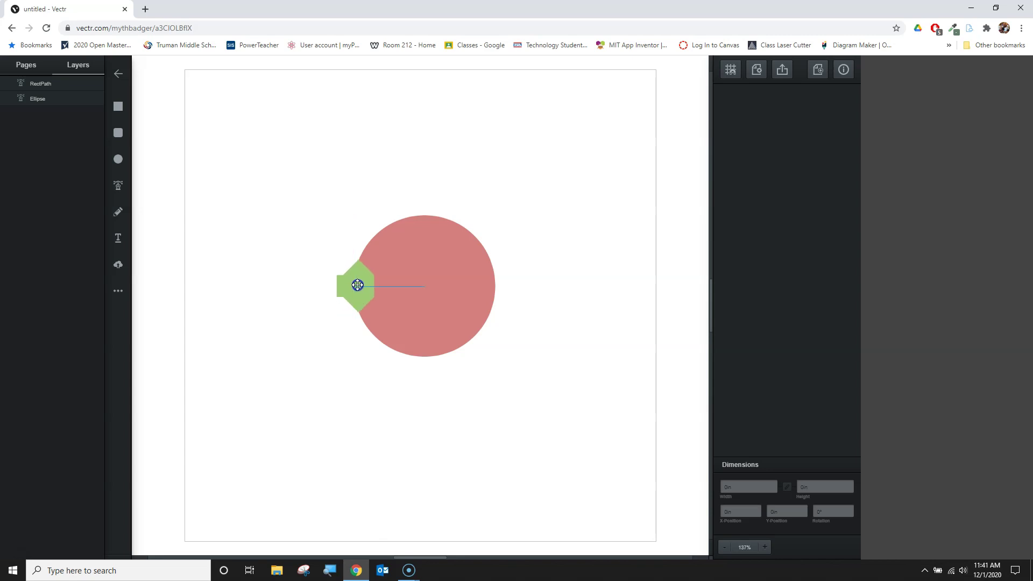
{"action": "mouse_move", "coordinate": [358, 285]}
{"action": "left_mouse_down"}
{"action": "mouse_move", "coordinate": [346, 253]}
{"action": "mouse_move", "coordinate": [346, 312]}
{"action": "mouse_move", "coordinate": [353, 291]}
{"action": "left_mouse_up"}
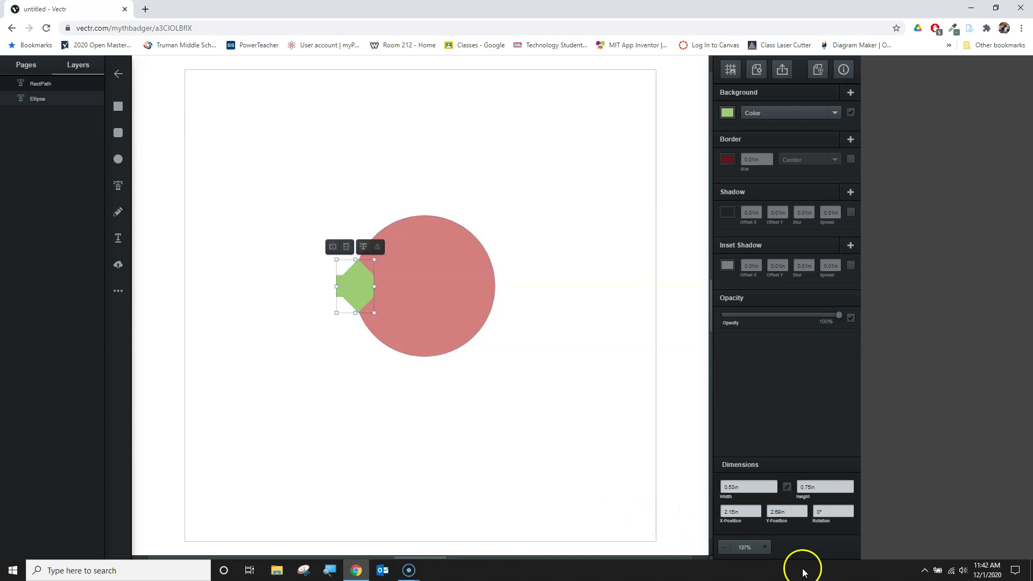
Step: Zoom in to 400% to check the cutter's placement, then reselect it
{"action": "left_click", "coordinate": [765, 547]}
{"action": "left_click", "coordinate": [764, 547]}
{"action": "left_click", "coordinate": [764, 547]}
{"action": "left_click", "coordinate": [765, 547]}
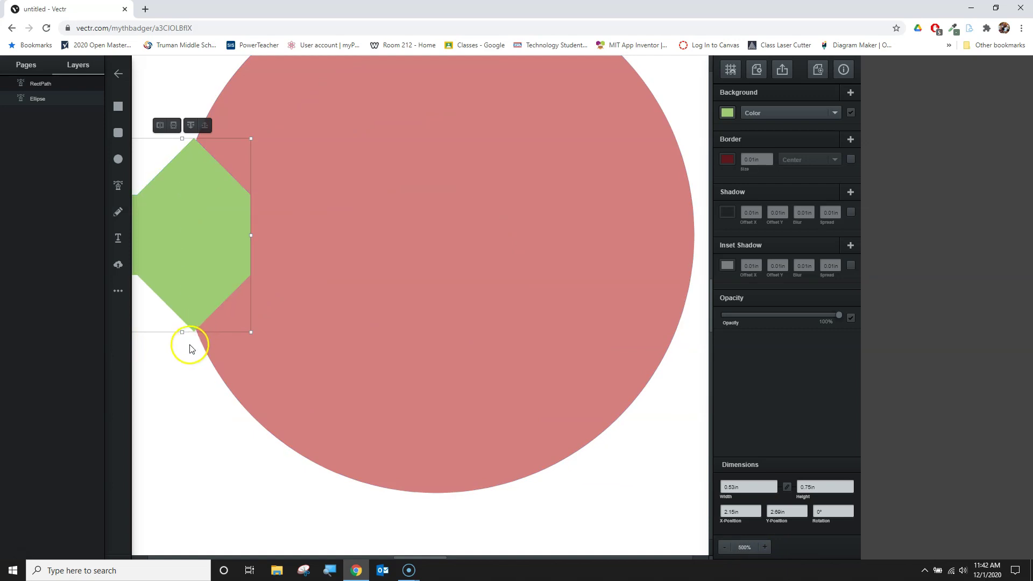
{"action": "left_click", "coordinate": [181, 364]}
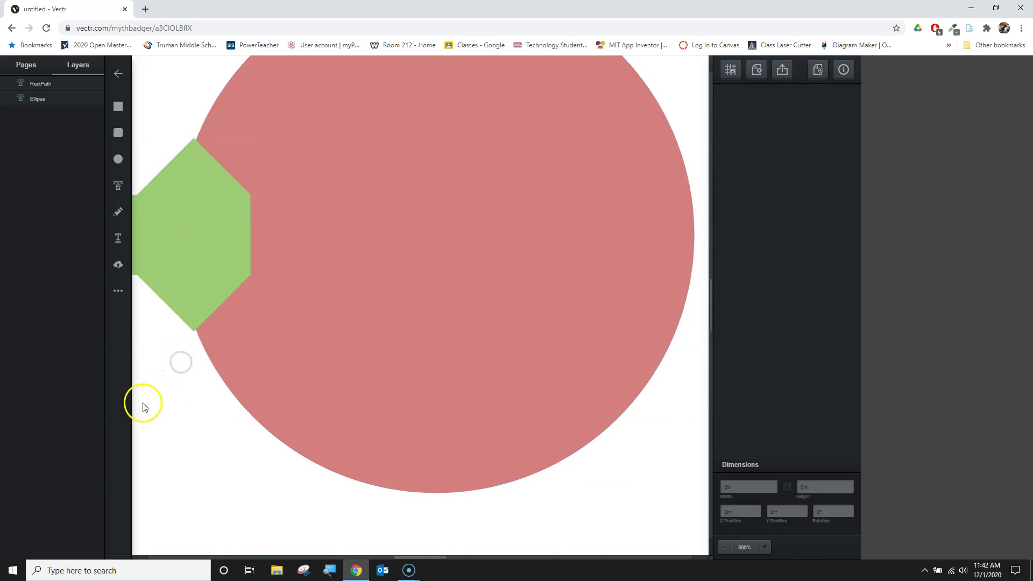
{"action": "left_click", "coordinate": [724, 547]}
{"action": "left_click", "coordinate": [723, 547]}
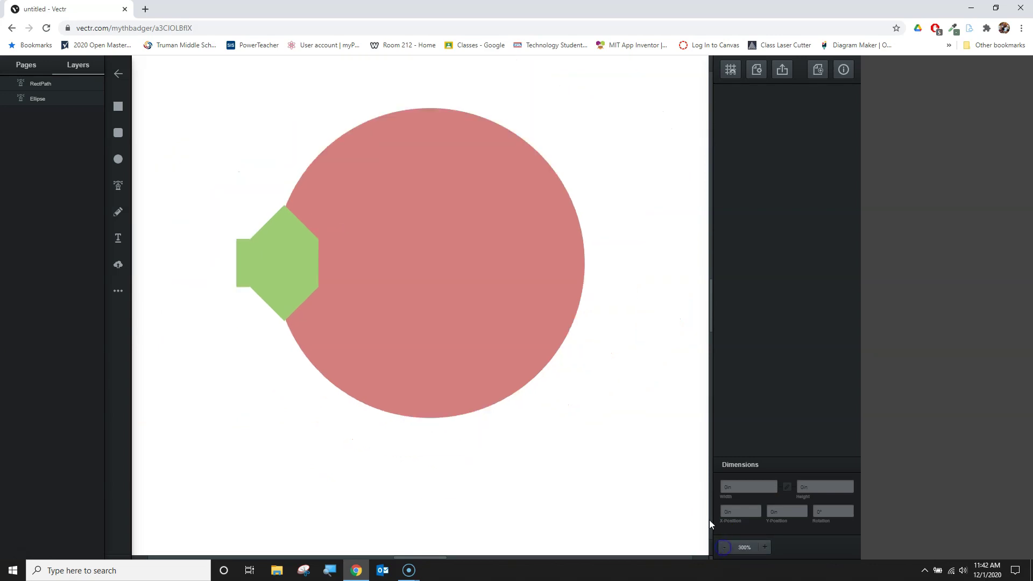
{"action": "left_click", "coordinate": [766, 547]}
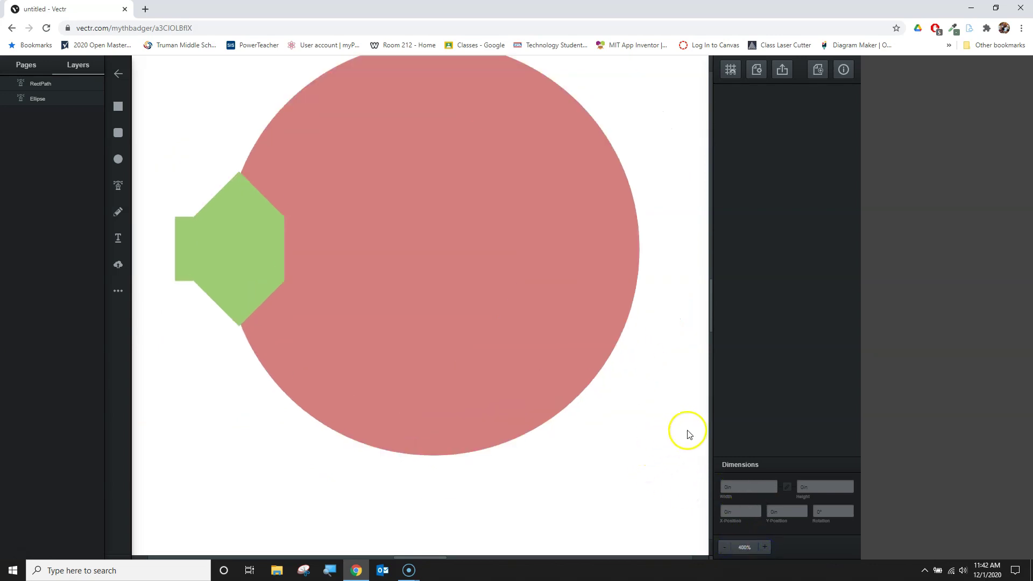
{"action": "left_click_drag", "start_coordinate": [711, 311], "coordinate": [711, 292]}
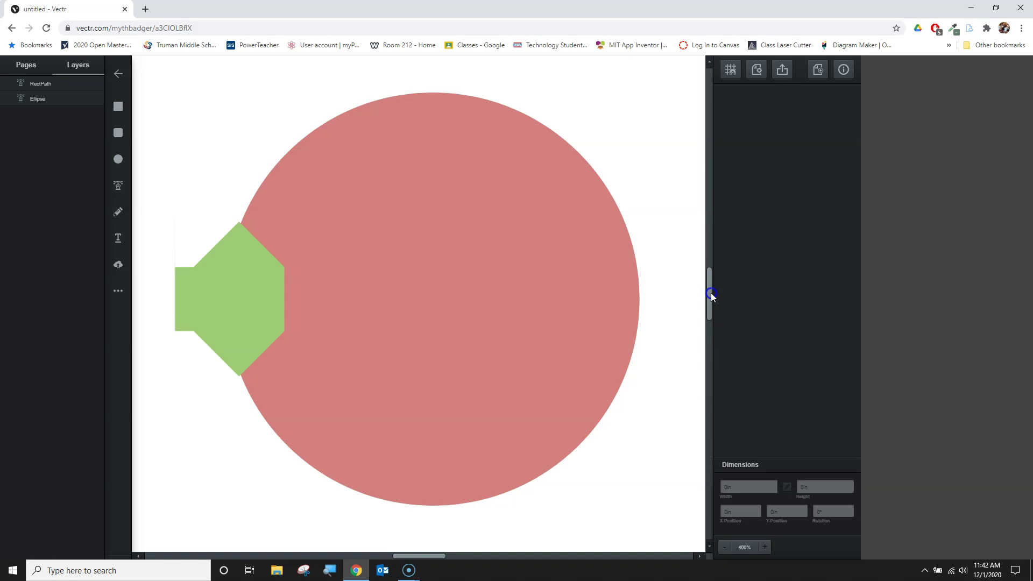
{"action": "left_click", "coordinate": [688, 314]}
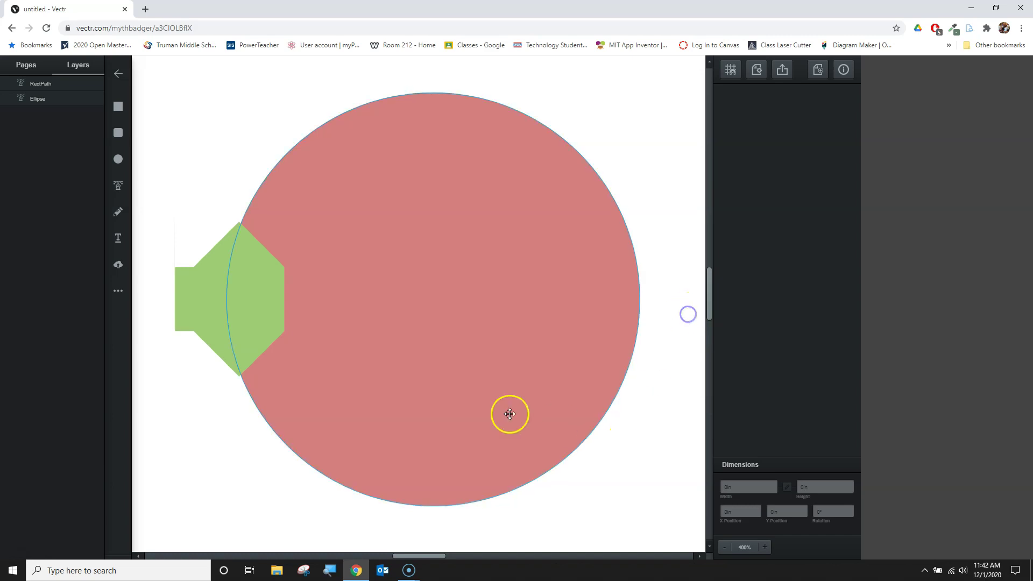
{"action": "left_click", "coordinate": [216, 294]}
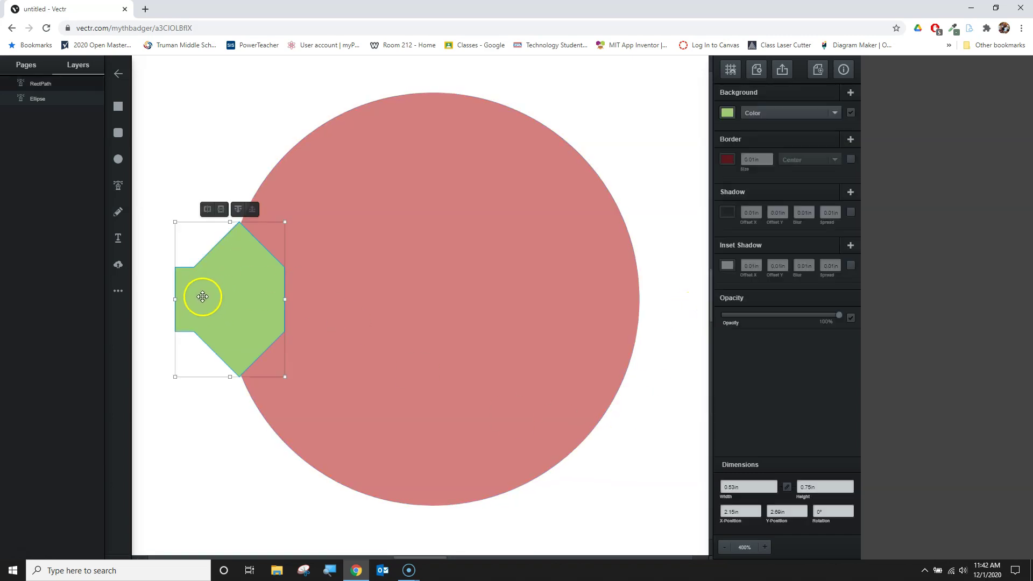
Step: Duplicate the green cutter and rotate the copy 180°
{"action": "right_click", "coordinate": [202, 297]}
{"action": "left_click", "coordinate": [231, 319]}
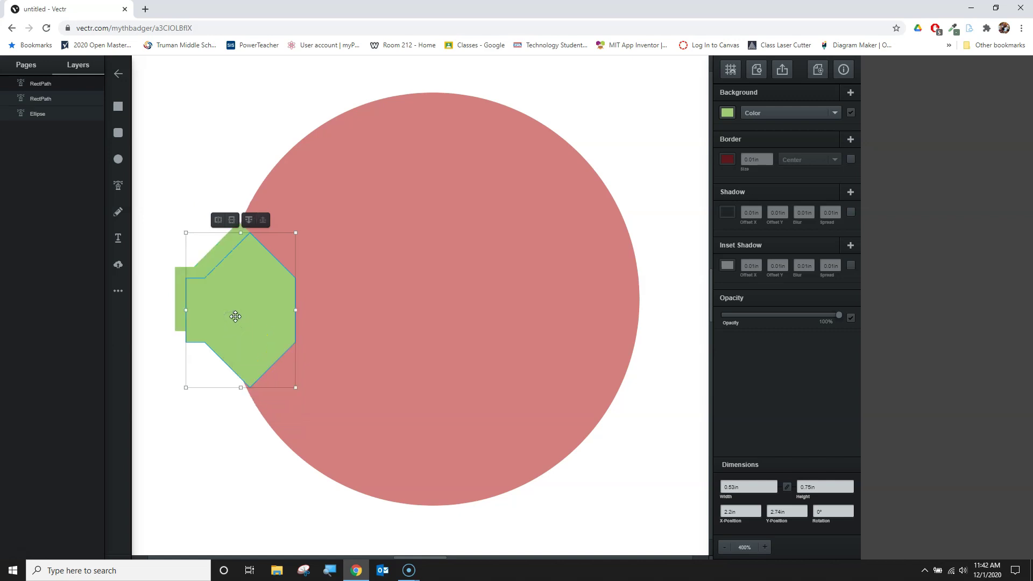
{"action": "left_click_drag", "start_coordinate": [234, 310], "coordinate": [339, 302]}
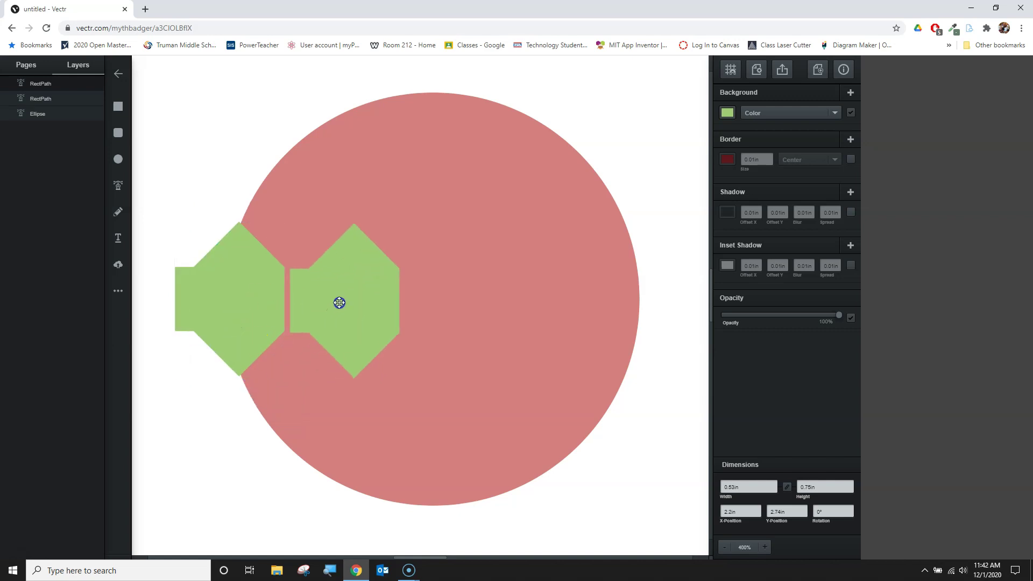
{"action": "left_click", "coordinate": [828, 512]}
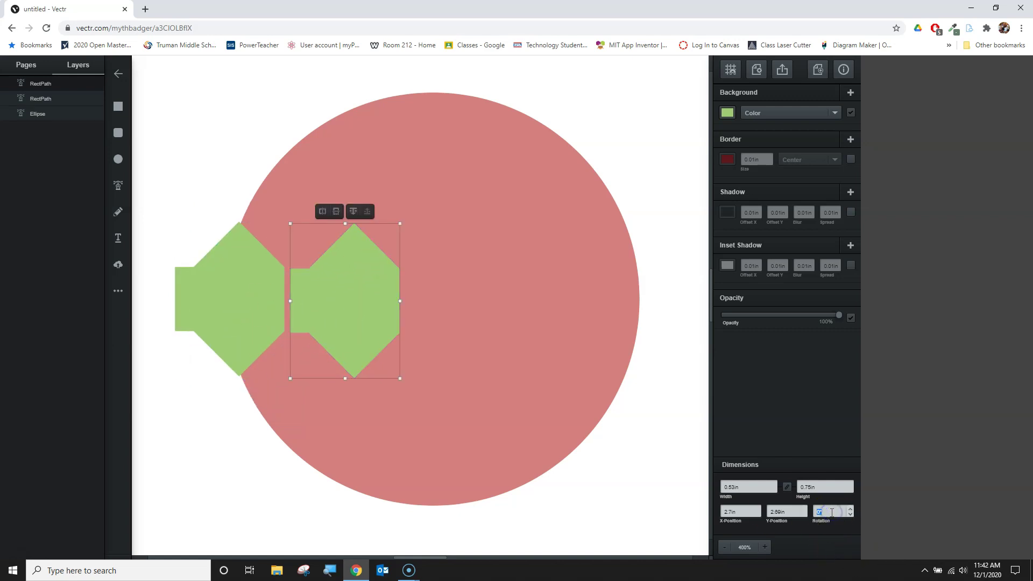
{"action": "type", "text": "180"}
{"action": "left_click", "coordinate": [362, 396]}
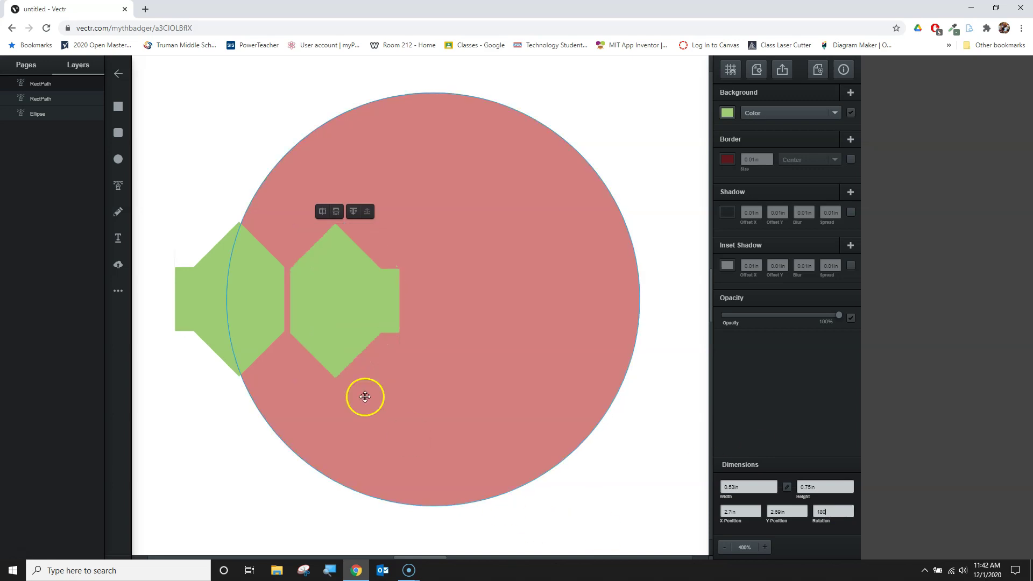
Step: Drag the rotated copy onto the circle's right edge, aligned with the first cutter
{"action": "left_click", "coordinate": [344, 307]}
{"action": "left_click_drag", "start_coordinate": [339, 299], "coordinate": [628, 297]}
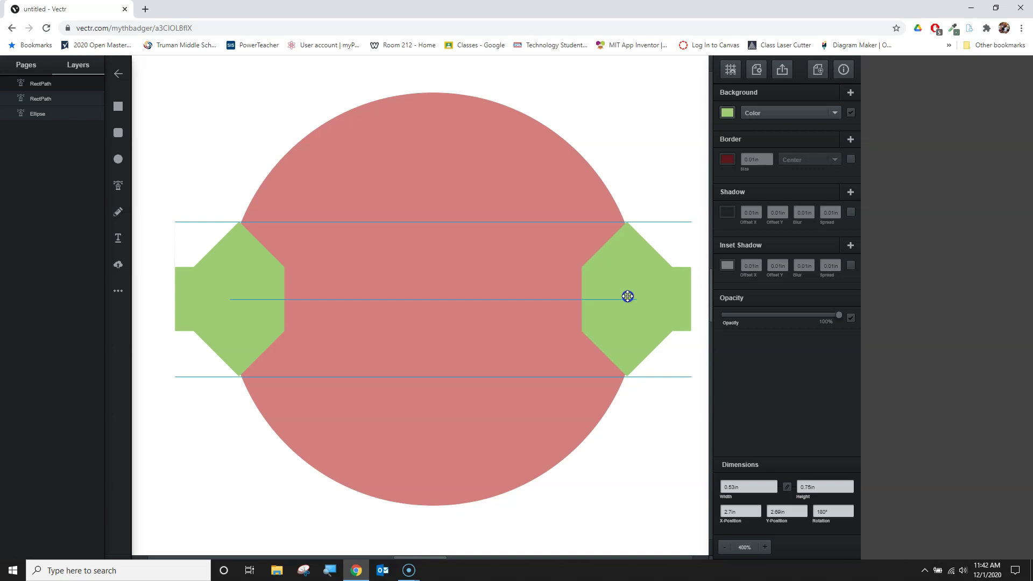
{"action": "left_click_drag", "start_coordinate": [628, 296], "coordinate": [627, 297]}
{"action": "left_click_drag", "start_coordinate": [627, 296], "coordinate": [625, 296]}
{"action": "left_click", "coordinate": [628, 304]}
{"action": "left_click", "coordinate": [648, 404]}
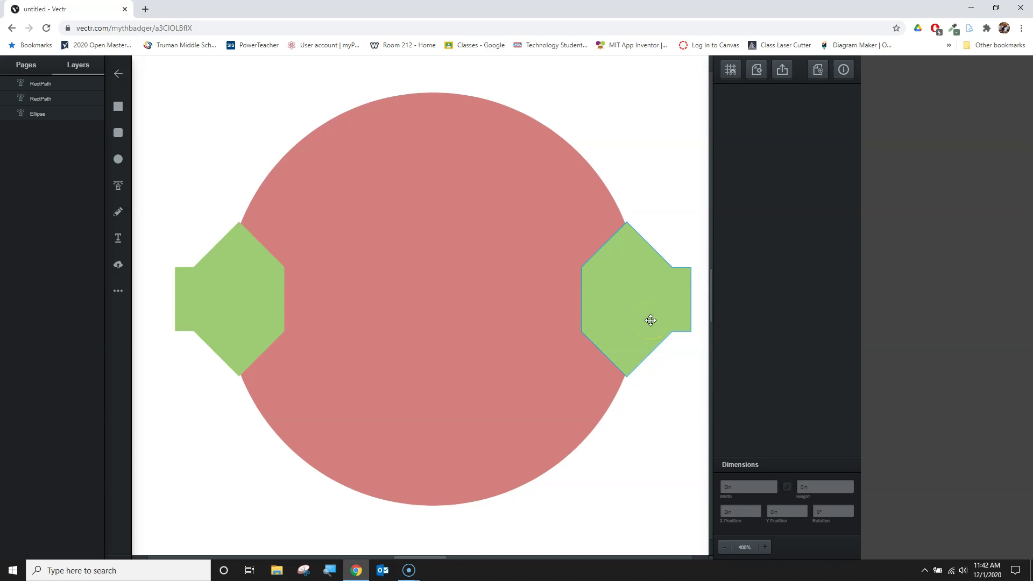
Step: Select both the left and right green cutters
{"action": "left_click", "coordinate": [652, 299]}
{"action": "left_click", "coordinate": [666, 419]}
{"action": "left_click", "coordinate": [643, 300]}
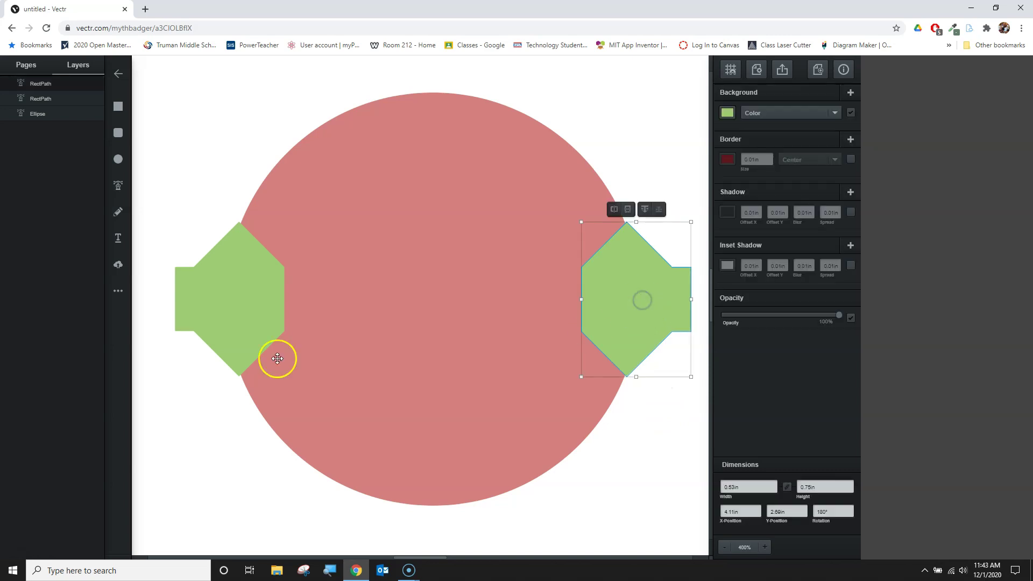
{"action": "left_click", "coordinate": [215, 286], "text": "shift"}
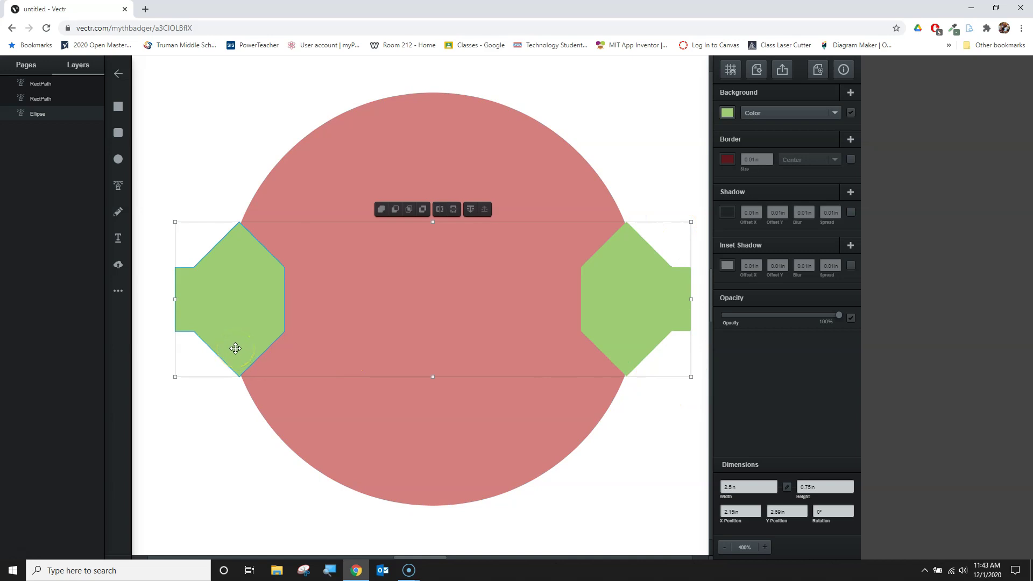
Step: Duplicate the cutter pair and shift it to sit evenly across the circle
{"action": "right_click", "coordinate": [652, 305]}
{"action": "left_click", "coordinate": [671, 330]}
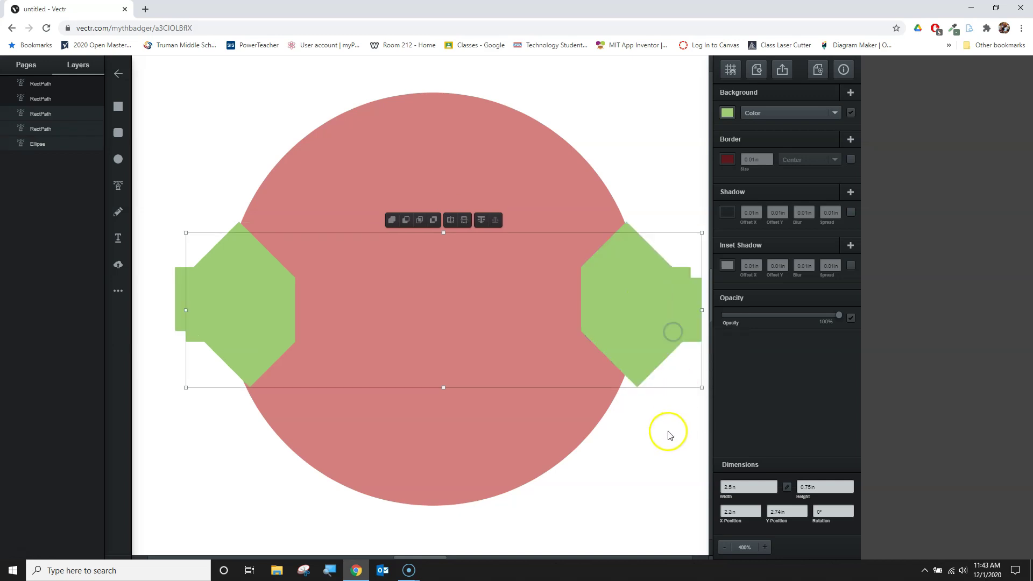
{"action": "left_click_drag", "start_coordinate": [652, 304], "coordinate": [631, 304]}
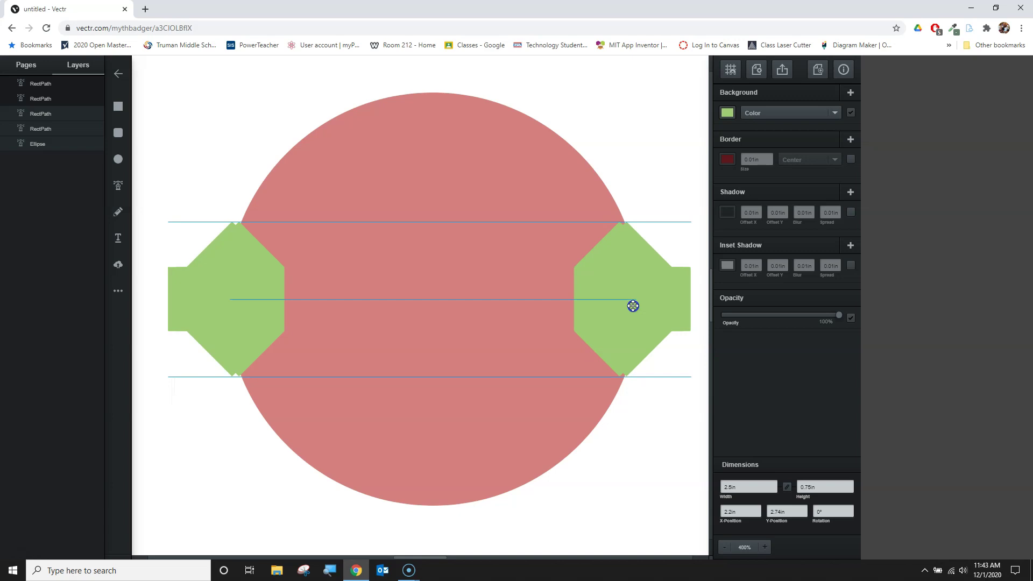
{"action": "left_click_drag", "start_coordinate": [633, 306], "coordinate": [639, 306]}
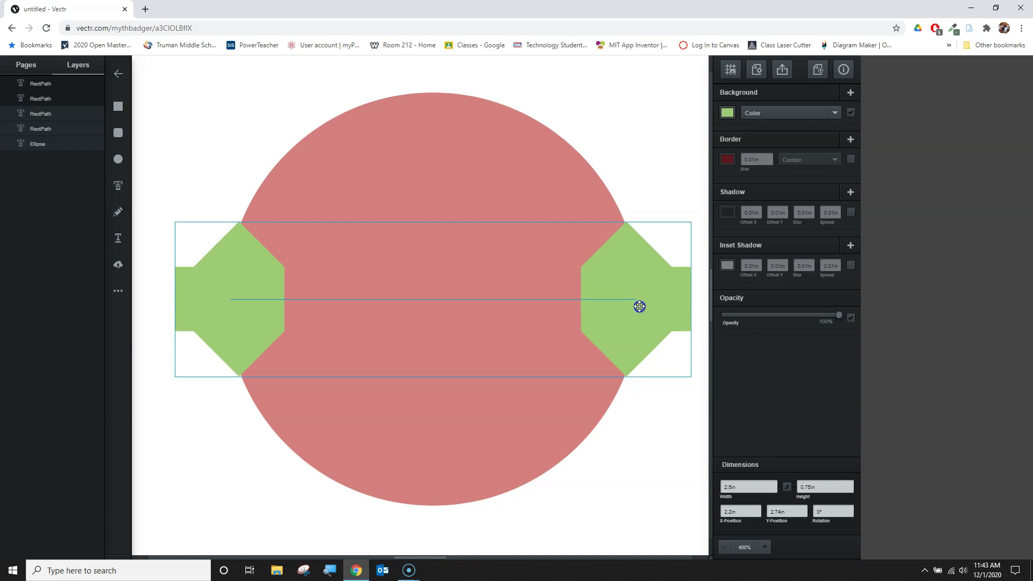
{"action": "left_click_drag", "start_coordinate": [639, 306], "coordinate": [639, 306]}
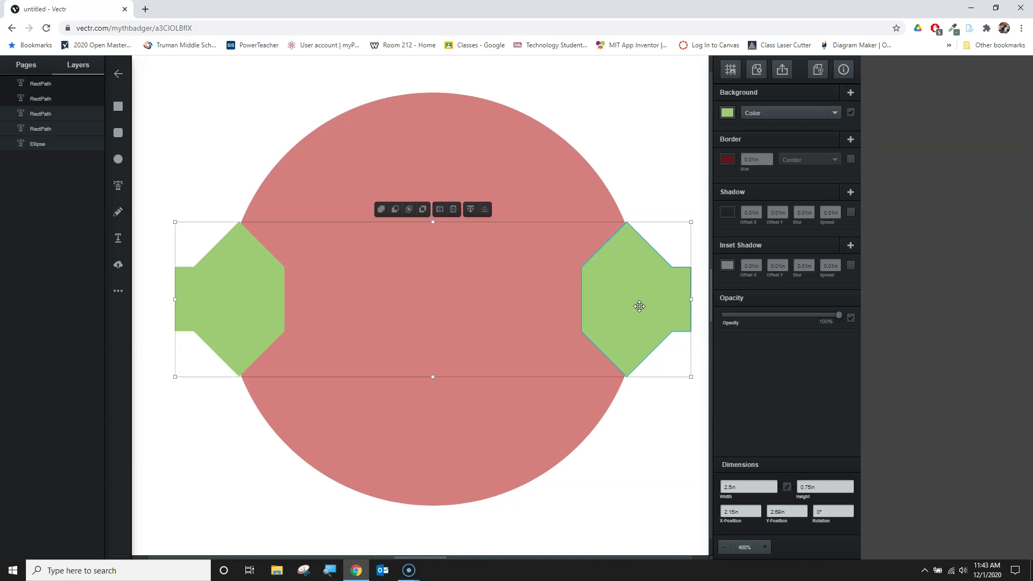
Step: Try rotating the cutter pair 45°, then undo it
{"action": "left_click", "coordinate": [832, 514]}
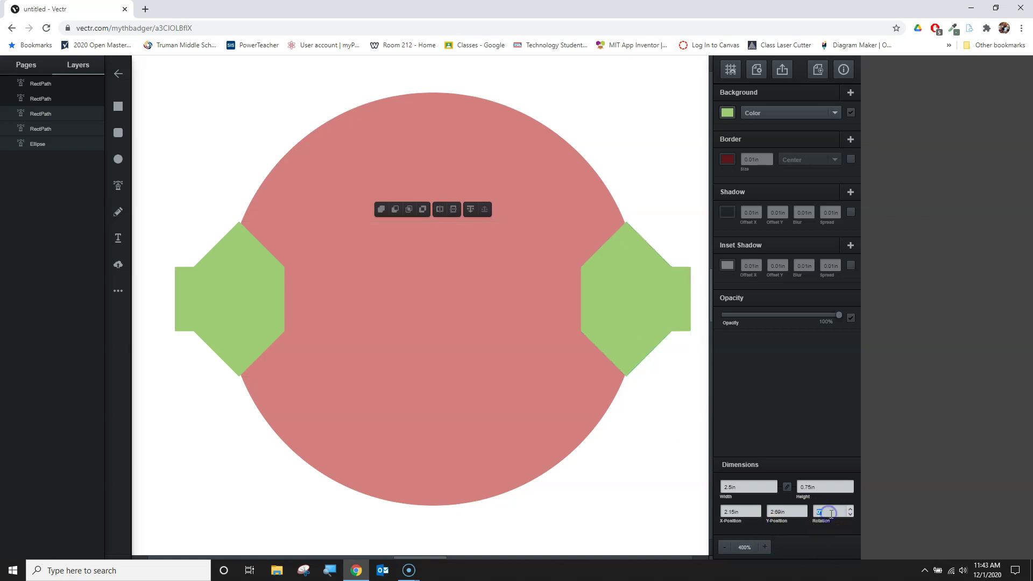
{"action": "type", "text": "45"}
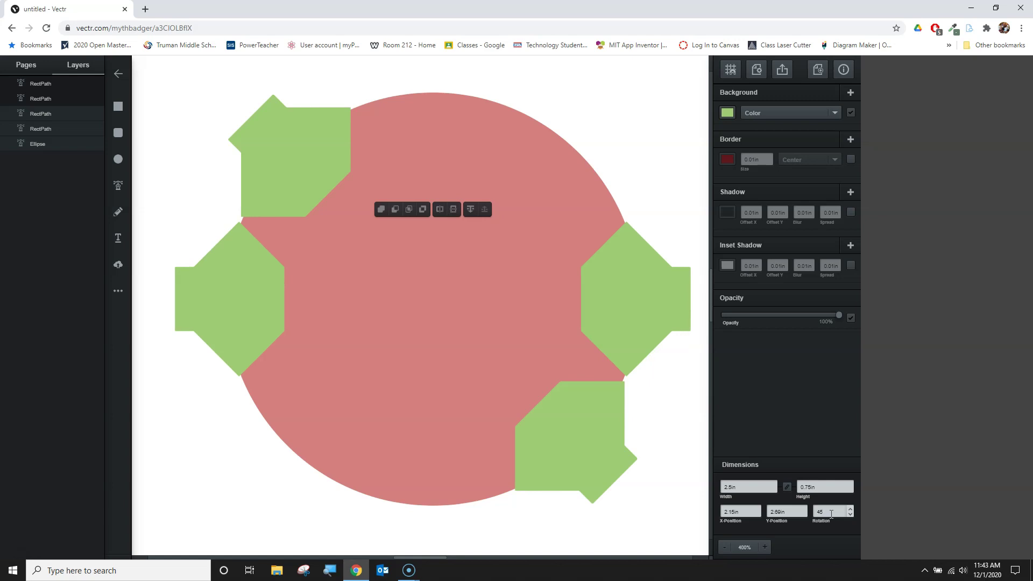
{"action": "key", "text": "Return"}
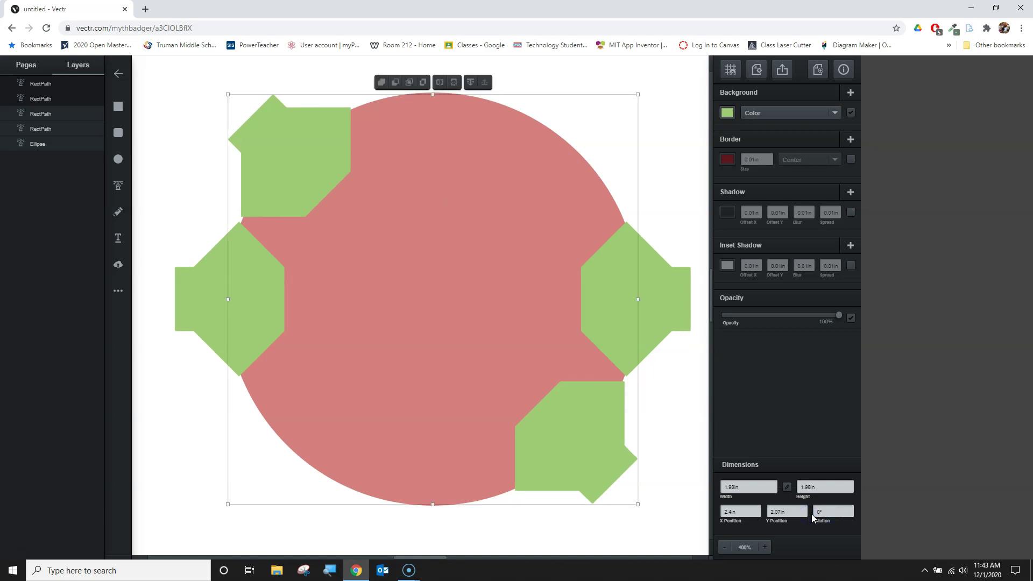
{"action": "left_click", "coordinate": [683, 528]}
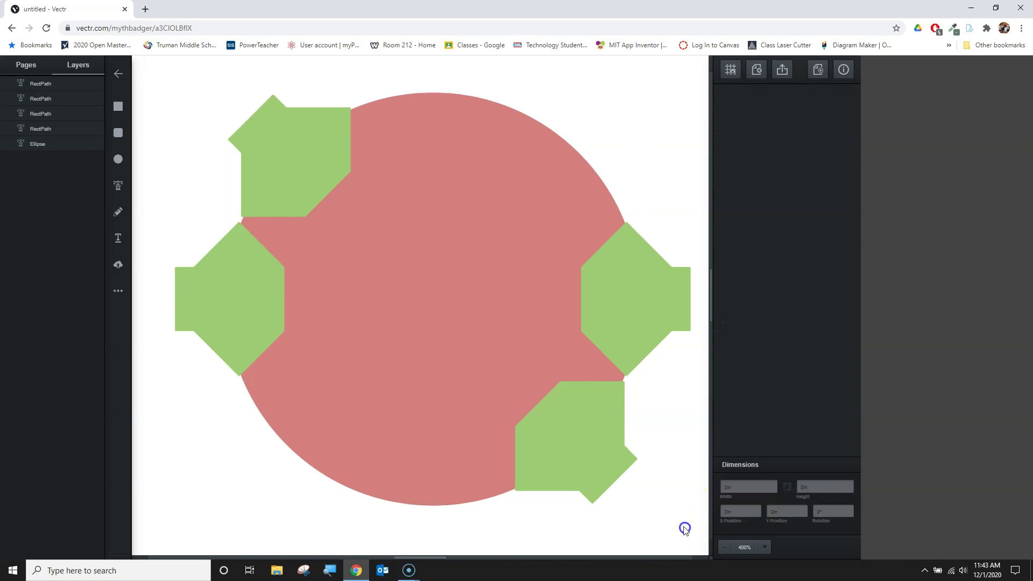
{"action": "left_click", "coordinate": [573, 436]}
{"action": "key", "text": "ctrl+z"}
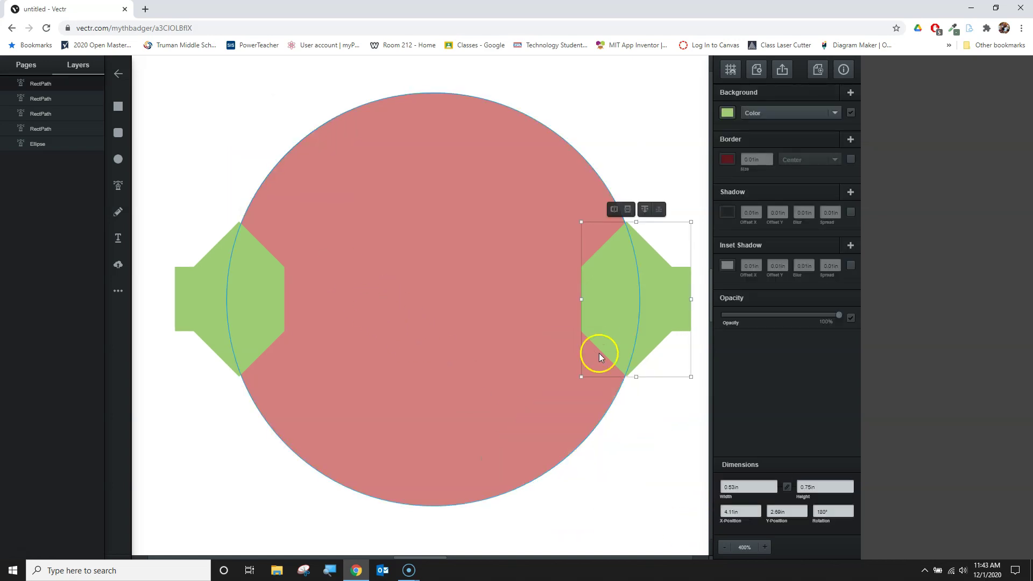
Step: Rotate the horizontal cutter pair to 60°
{"action": "left_click", "coordinate": [210, 295], "text": "shift"}
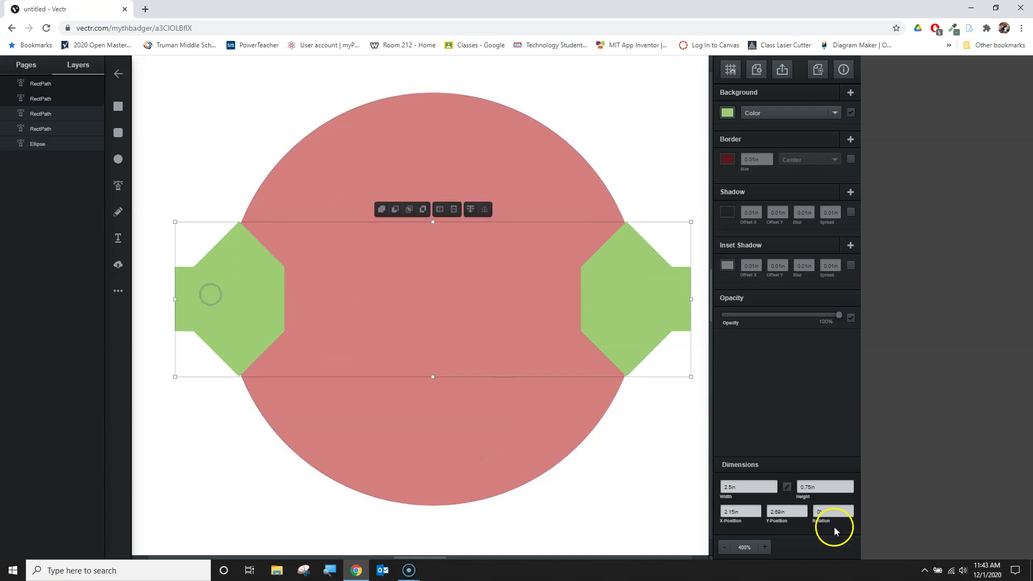
{"action": "left_click", "coordinate": [831, 512]}
{"action": "type", "text": "60"}
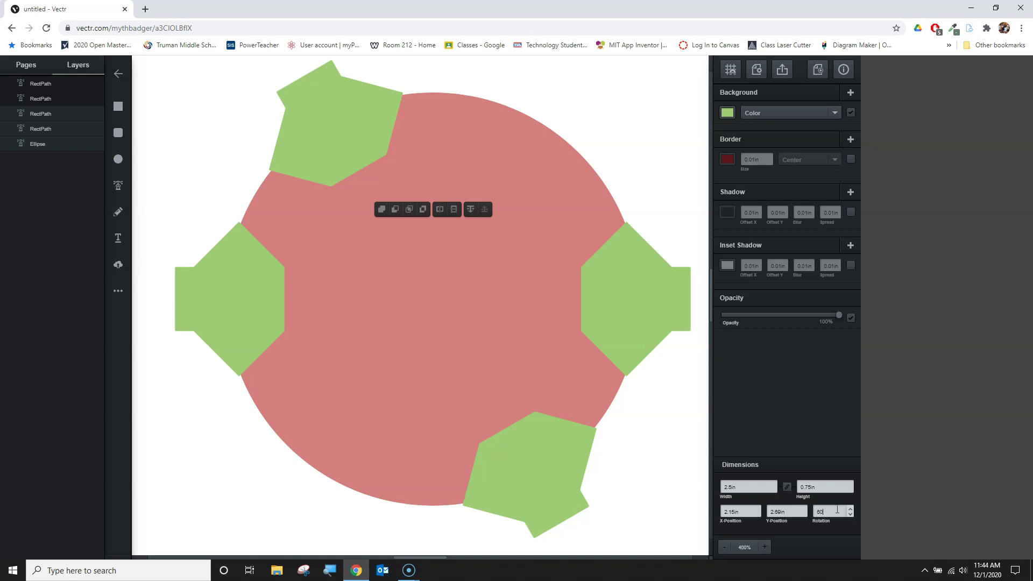
{"action": "key", "text": "Return"}
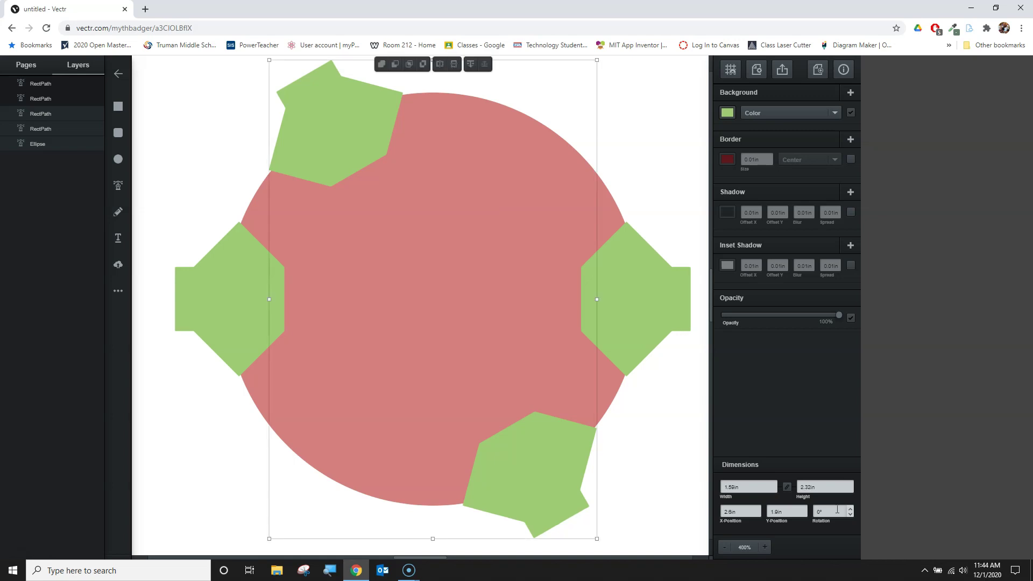
{"action": "left_click", "coordinate": [653, 450]}
Step: Duplicate the rotated cutter pair in place and enter 60 as the copy's rotation
{"action": "left_click", "coordinate": [521, 477]}
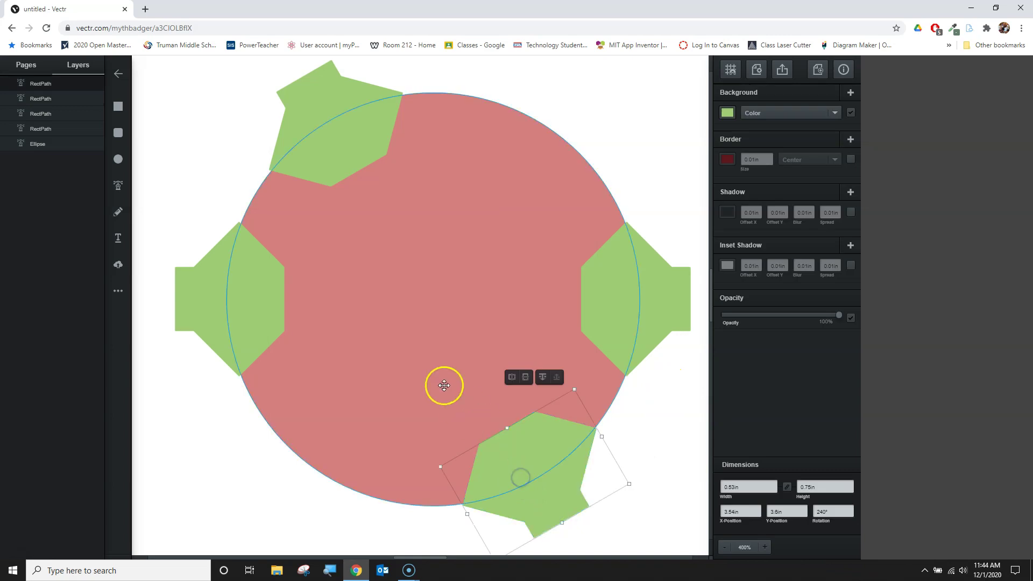
{"action": "left_click", "coordinate": [311, 110], "text": "shift"}
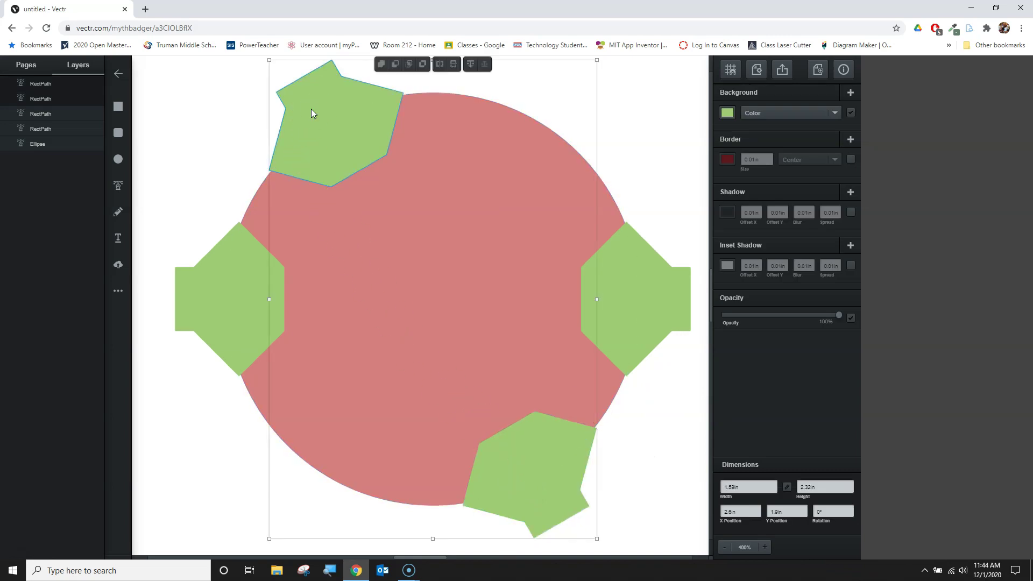
{"action": "right_click", "coordinate": [312, 111]}
{"action": "left_click", "coordinate": [340, 134]}
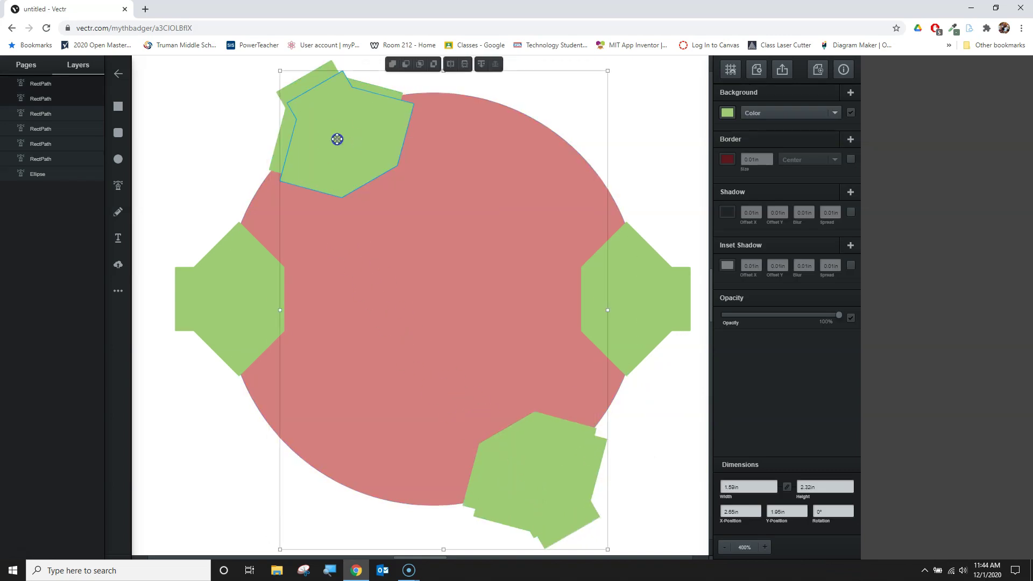
{"action": "left_click_drag", "start_coordinate": [337, 139], "coordinate": [325, 127]}
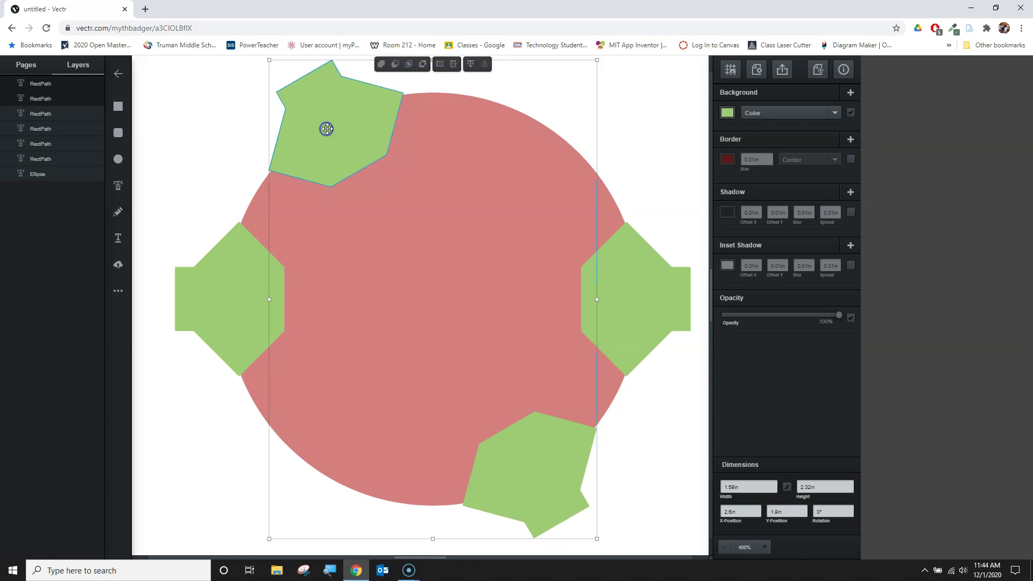
{"action": "left_click", "coordinate": [832, 511]}
{"action": "type", "text": "45"}
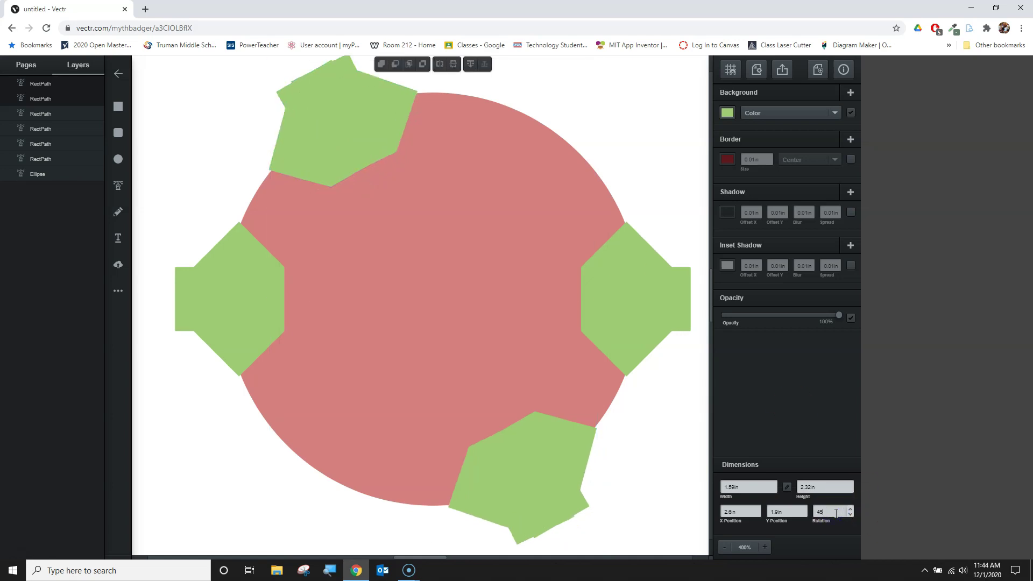
{"action": "key", "text": "BackSpace"}
{"action": "key", "text": "BackSpace"}
{"action": "type", "text": "60"}
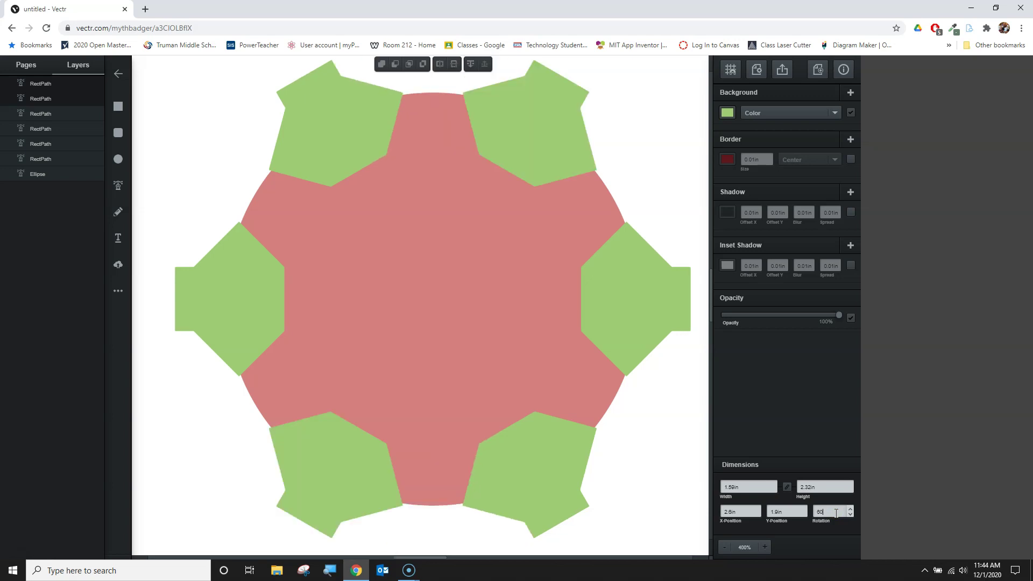
{"action": "left_click", "coordinate": [670, 455]}
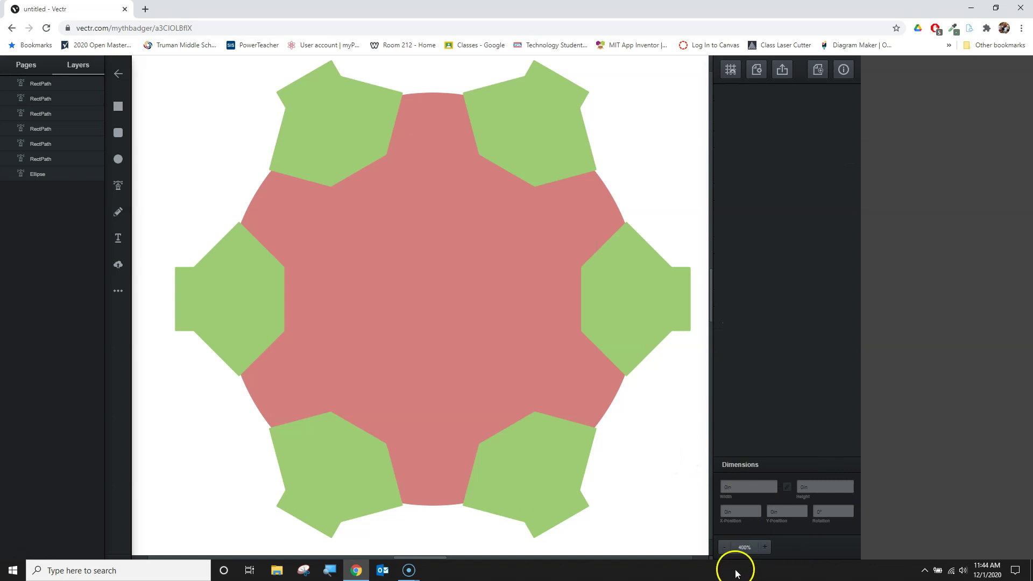
Step: At 200% zoom, select the circle and six cutters and Subtract them into a gear
{"action": "left_click", "coordinate": [724, 547]}
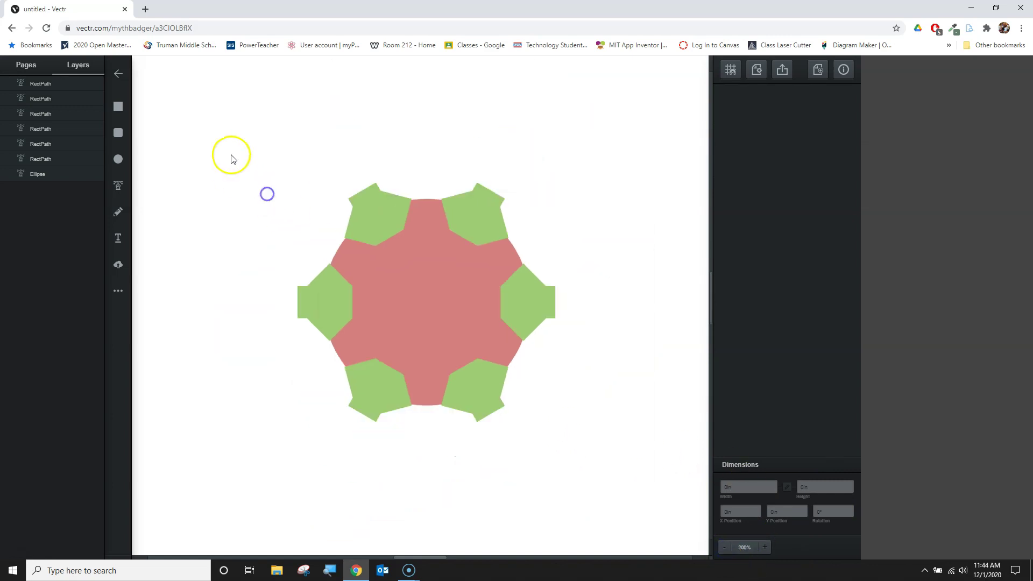
{"action": "left_click_drag", "start_coordinate": [231, 150], "coordinate": [640, 469]}
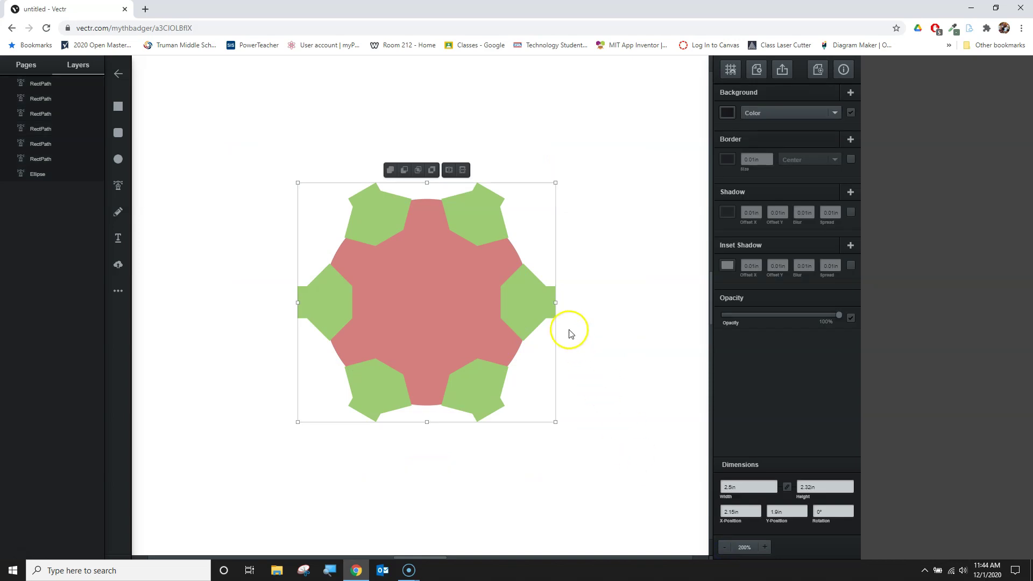
{"action": "left_click", "coordinate": [404, 170]}
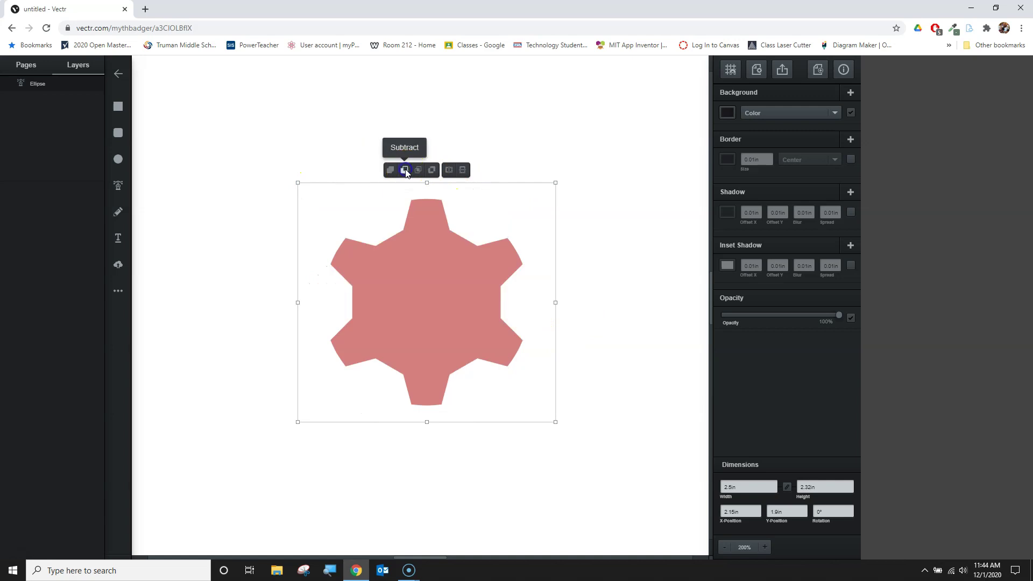
{"action": "left_click", "coordinate": [575, 225]}
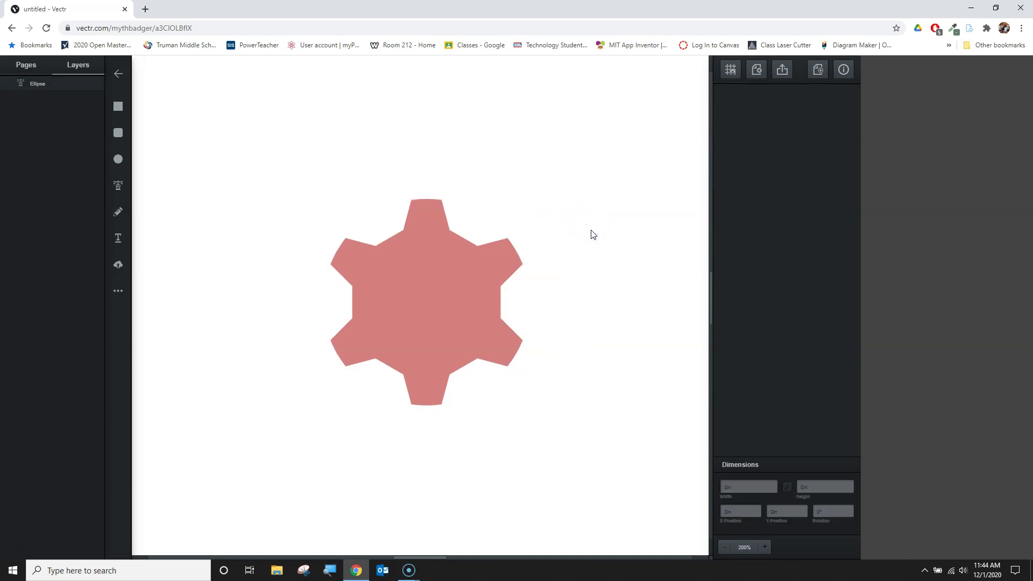
{"action": "left_click", "coordinate": [434, 288]}
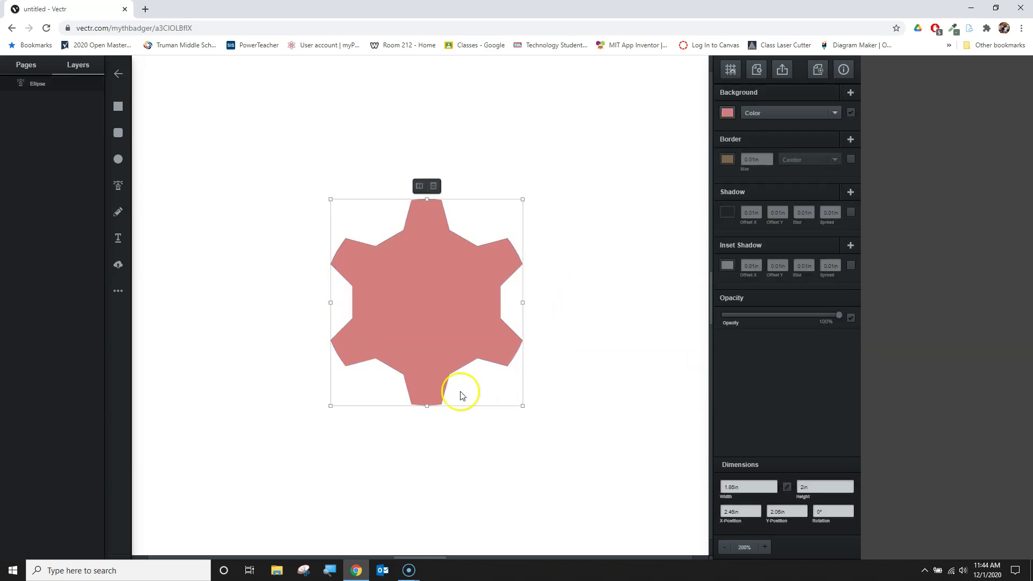
{"action": "left_click", "coordinate": [609, 368]}
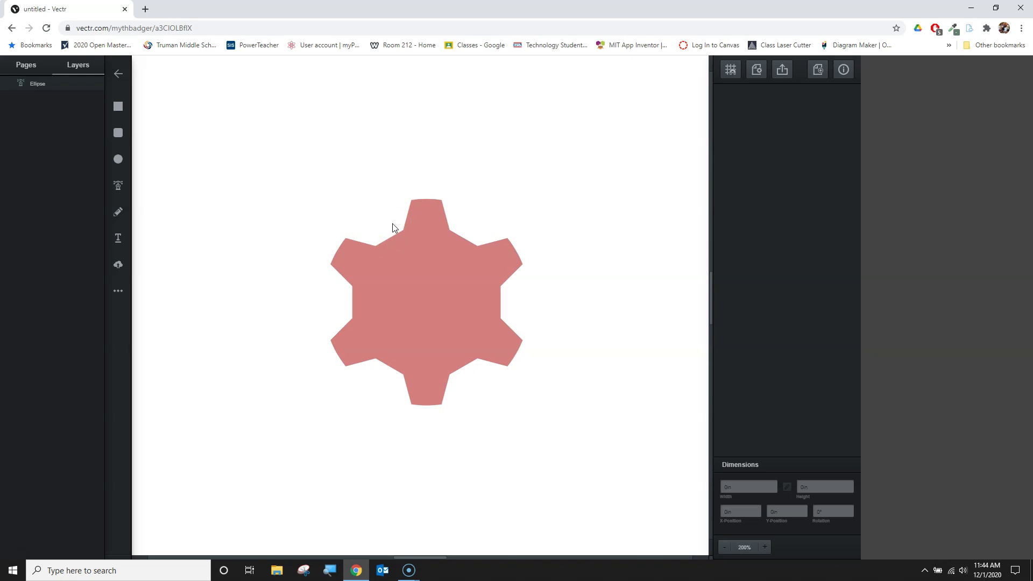
Step: Draw a small circle with the Ellipse tool, centred in the middle of the gear
{"action": "left_click", "coordinate": [264, 176]}
{"action": "left_click", "coordinate": [118, 159]}
{"action": "left_click", "coordinate": [442, 338]}
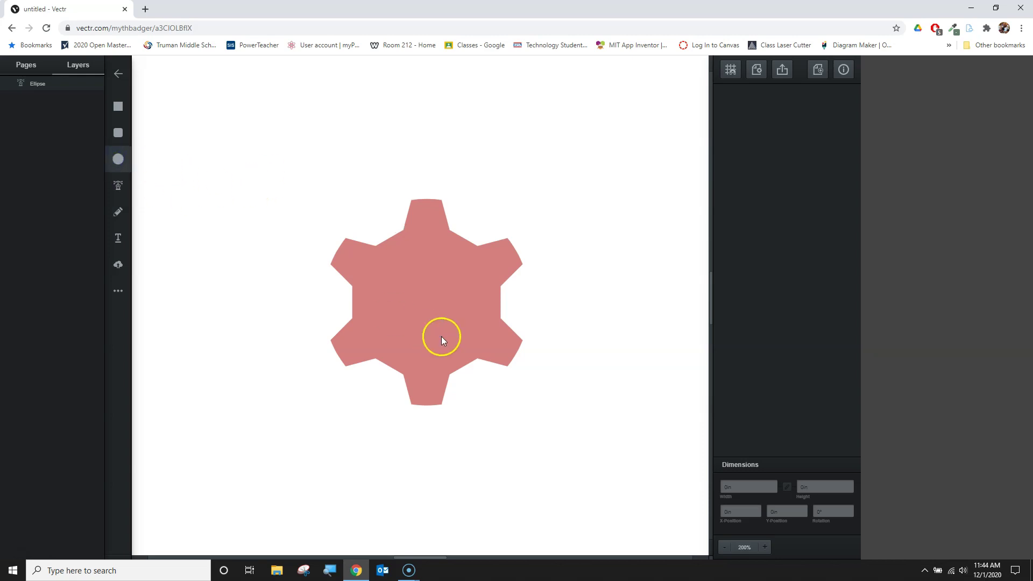
{"action": "left_click", "coordinate": [427, 303]}
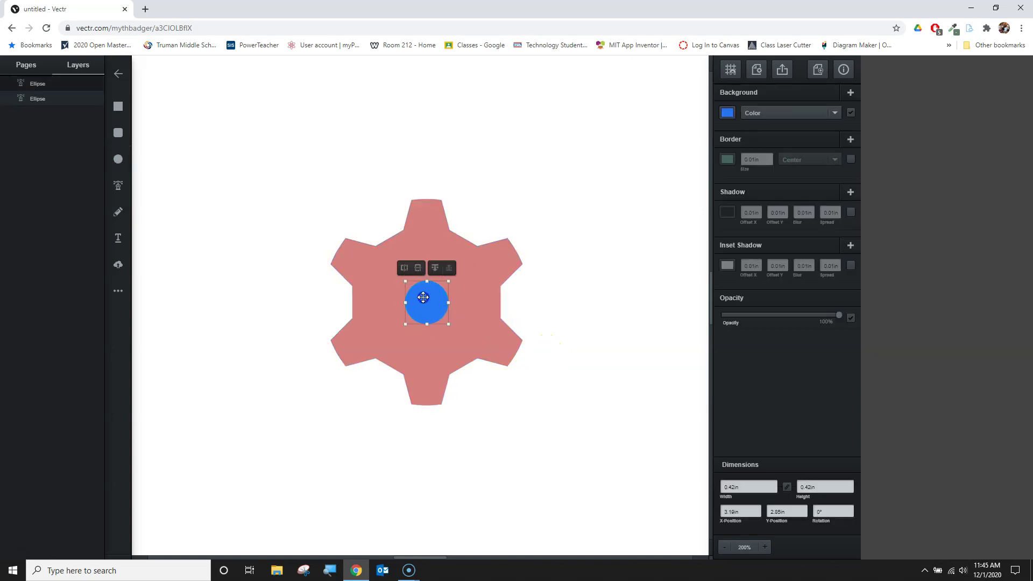
{"action": "left_click_drag", "start_coordinate": [423, 297], "coordinate": [421, 296]}
Step: Subtract the small circle from the gear, leaving a 0.42in axle hole in one Ellipse layer
{"action": "left_click", "coordinate": [574, 330]}
{"action": "left_click_drag", "start_coordinate": [173, 120], "coordinate": [604, 436]}
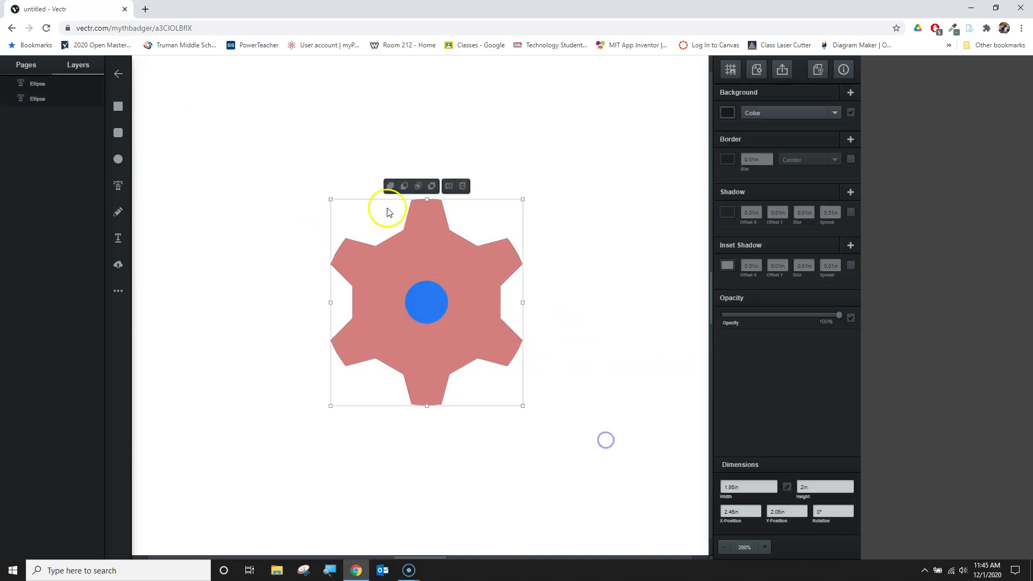
{"action": "left_click", "coordinate": [405, 185]}
{"action": "left_click", "coordinate": [574, 272]}
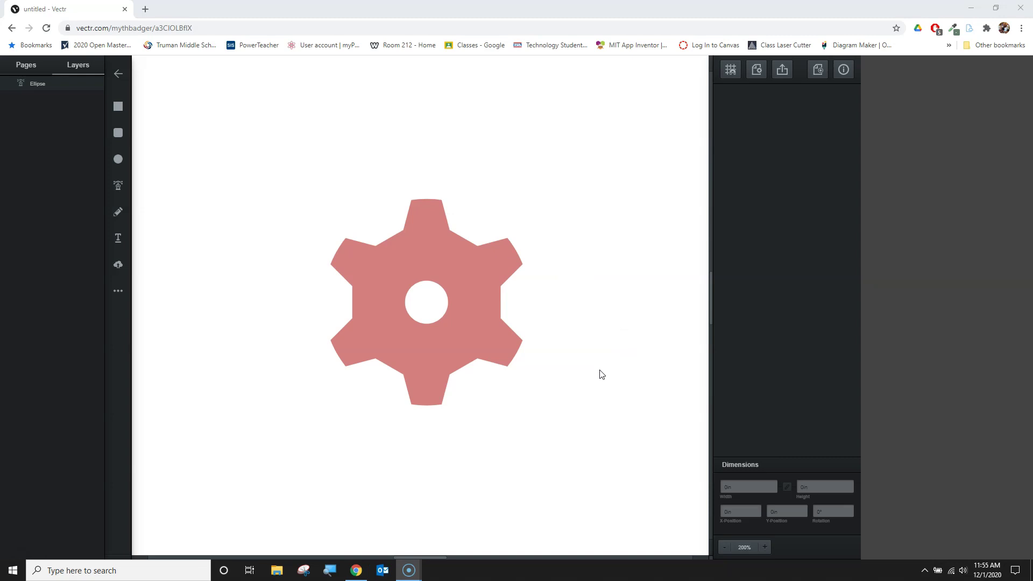
{"action": "left_click", "coordinate": [722, 475]}
{"action": "left_click", "coordinate": [625, 368]}
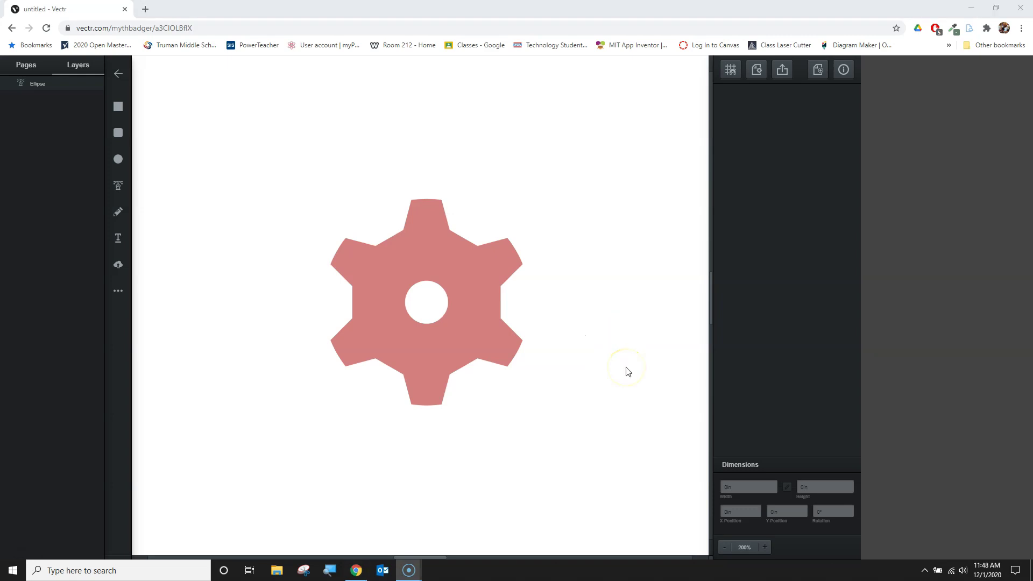